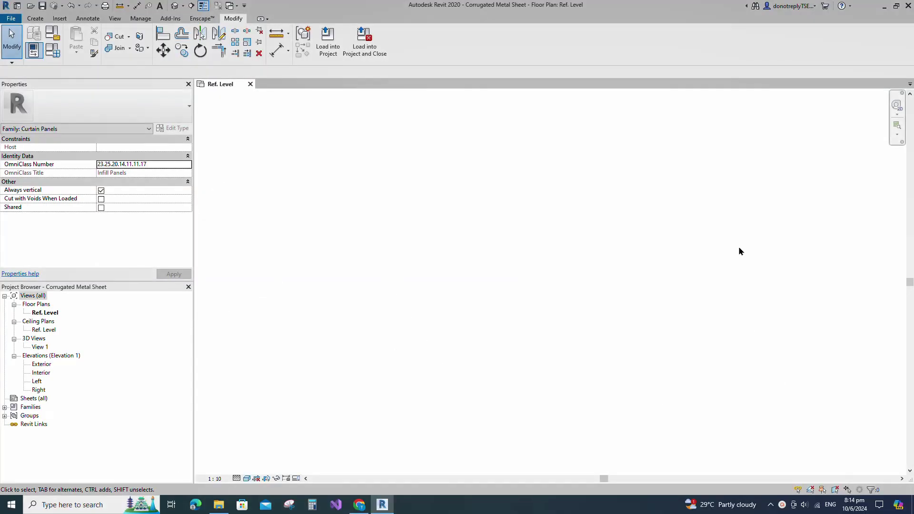
# Create a new family from the Metric Curtain Wall Panel template
pyautogui.click(13, 21)
pyautogui.moveTo(21, 53)
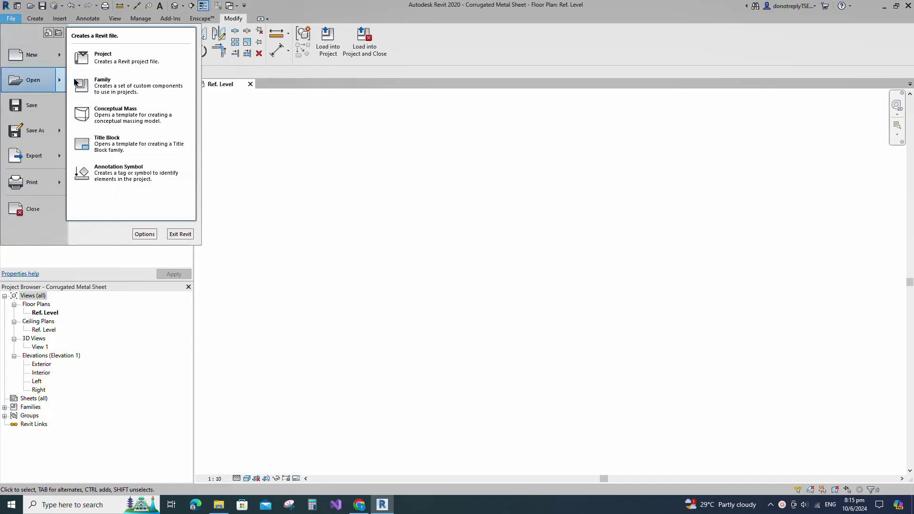
pyautogui.click(135, 93)
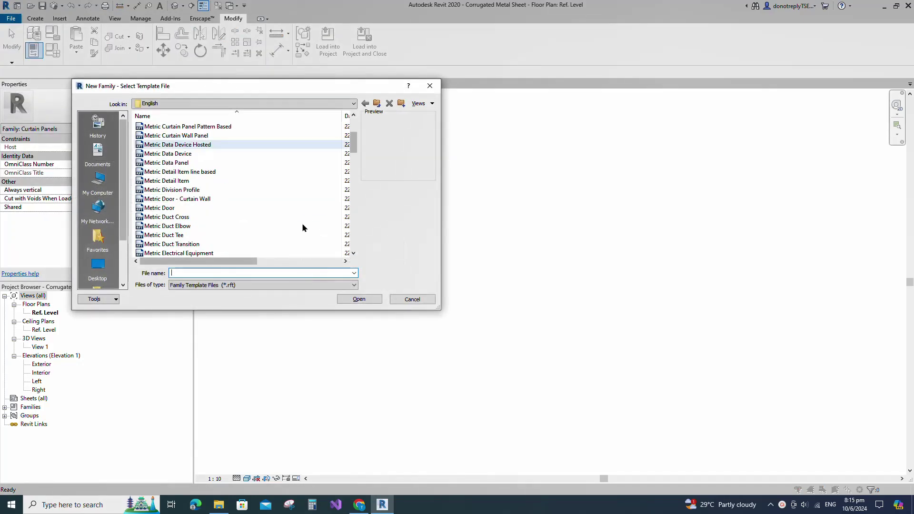
pyautogui.click(199, 138)
pyautogui.click(359, 300)
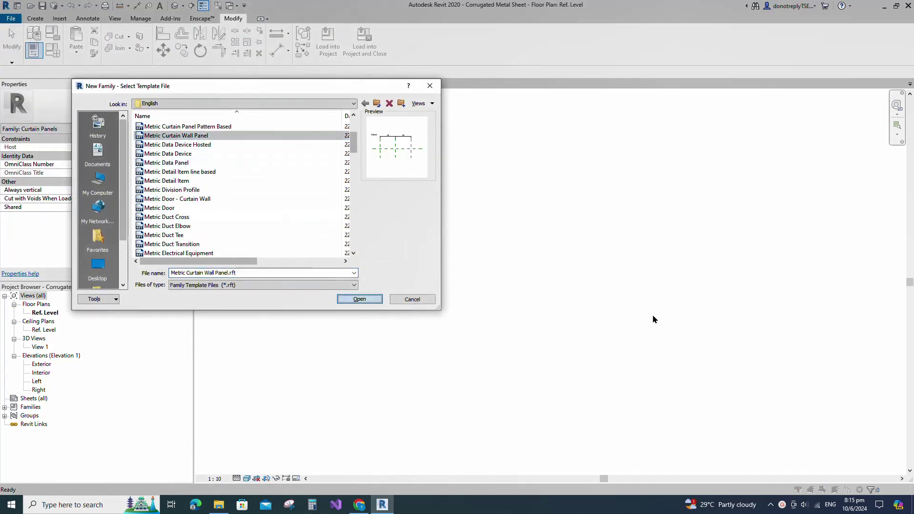
# Set the right reference plane 150 mm from the Center (Left/Right) plane
pyautogui.scroll(-2, 653, 347)
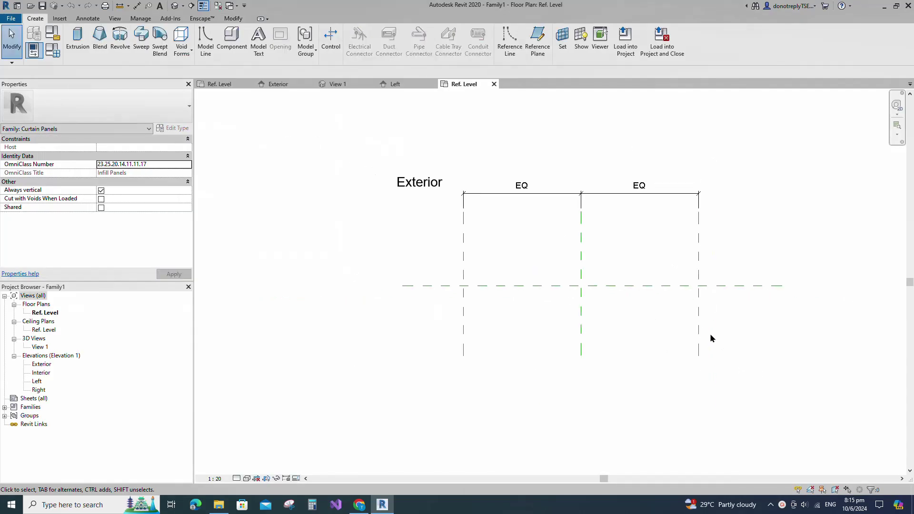
pyautogui.click(699, 333)
pyautogui.click(641, 323)
pyautogui.write('150')
pyautogui.press('Return')
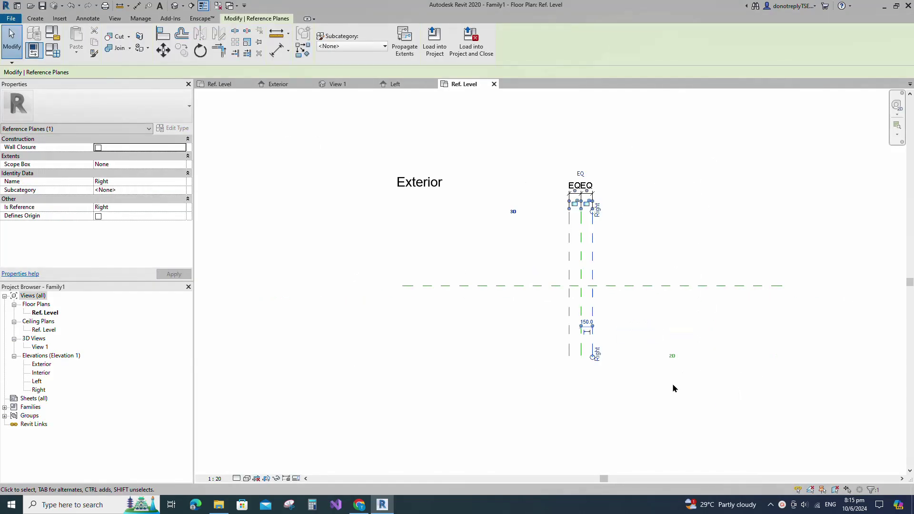
pyautogui.click(673, 384)
# Add a horizontal reference plane offset 25 mm above the Center (Front/Back) plane
pyautogui.scroll(3, 674, 297)
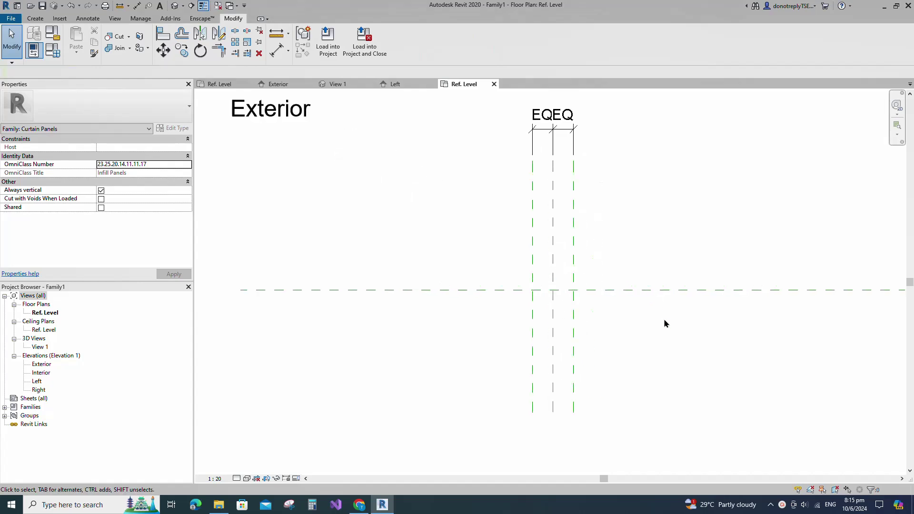
pyautogui.click(574, 257)
pyautogui.click(308, 49)
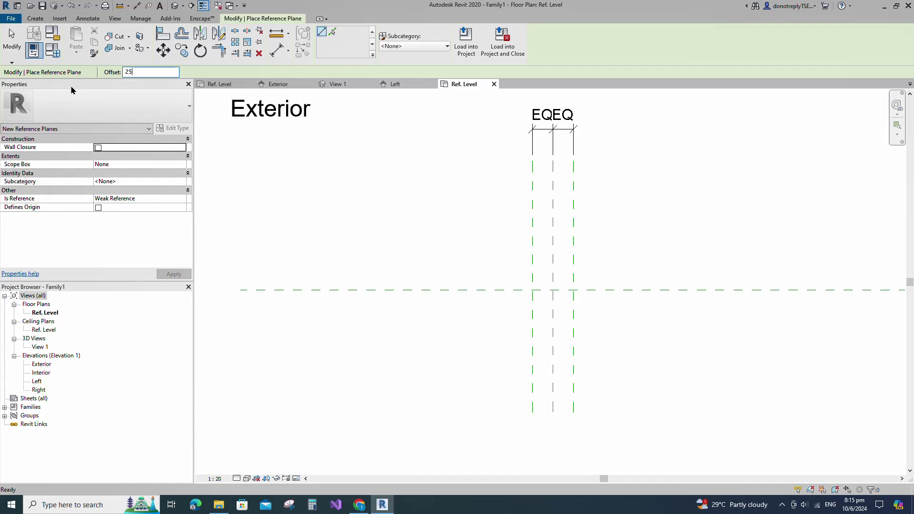
pyautogui.click(421, 288)
pyautogui.click(672, 287)
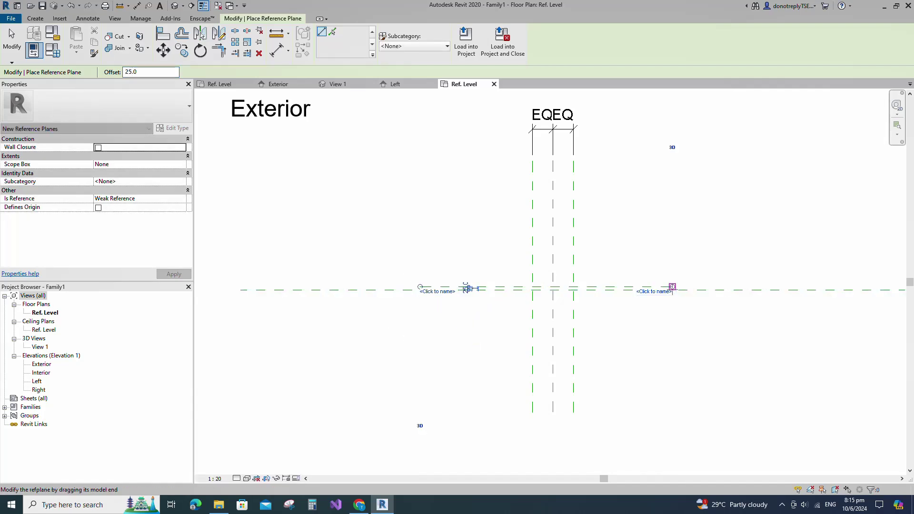
# Dimension the gap between the two horizontal reference planes and label it with a new type parameter named Depth
pyautogui.click(283, 49)
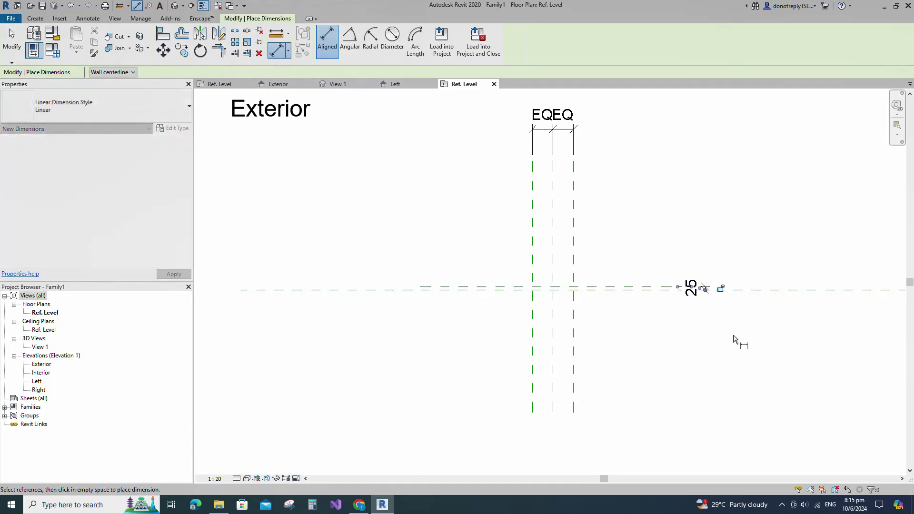
pyautogui.scroll(-1, 734, 339)
pyautogui.press('Escape')
pyautogui.click(706, 295)
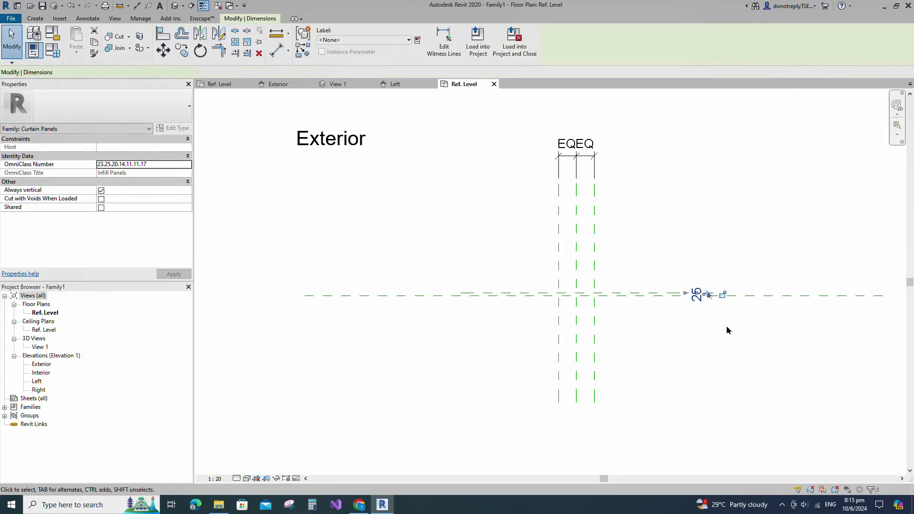
pyautogui.click(418, 40)
pyautogui.write('Depth')
pyautogui.click(328, 380)
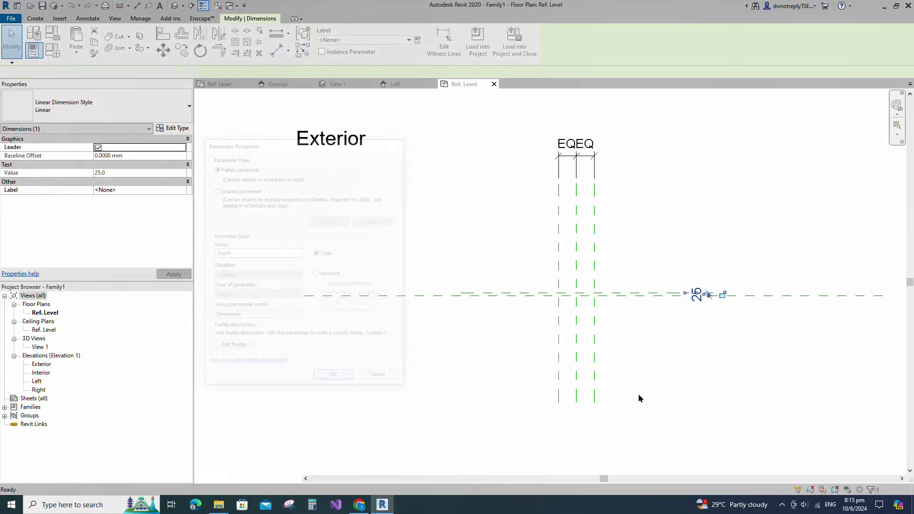
pyautogui.click(638, 394)
# Add two horizontal reference planes offset 3 mm inward, one above the center plane and one below the upper plane
pyautogui.scroll(2, 655, 319)
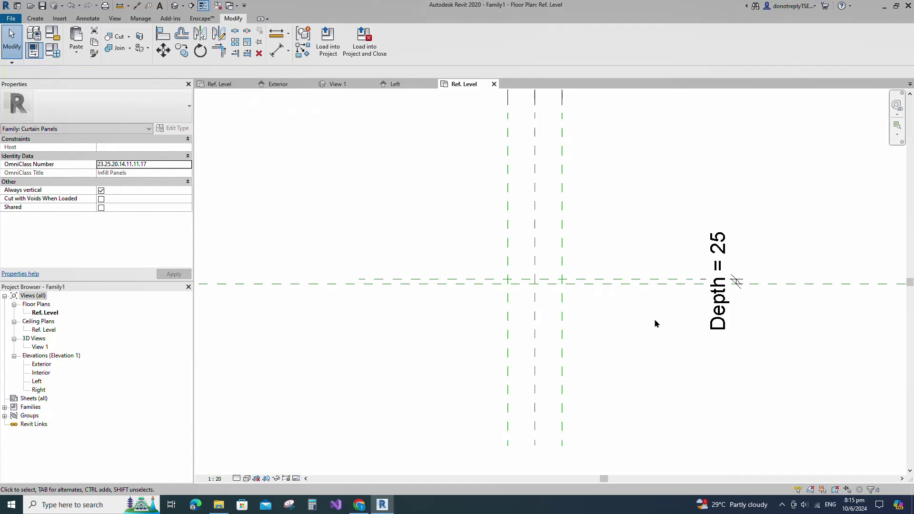
pyautogui.click(456, 285)
pyautogui.click(309, 57)
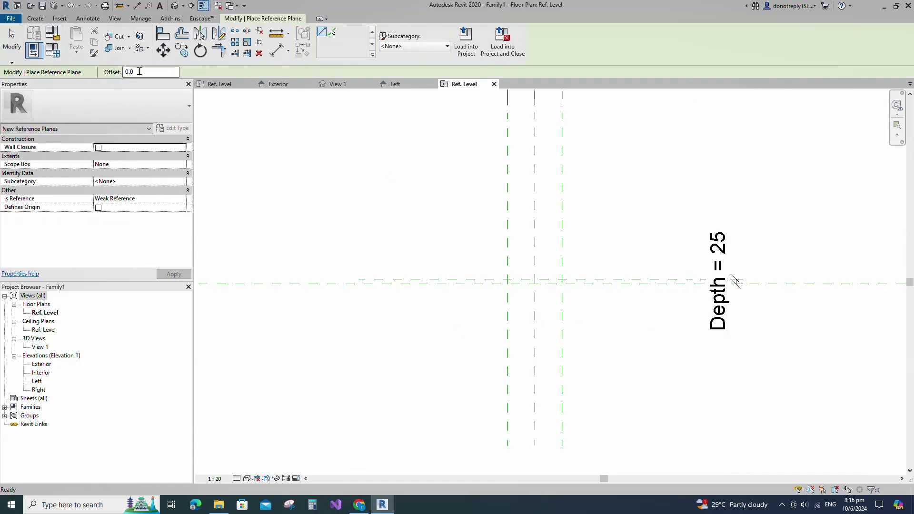
pyautogui.write('3')
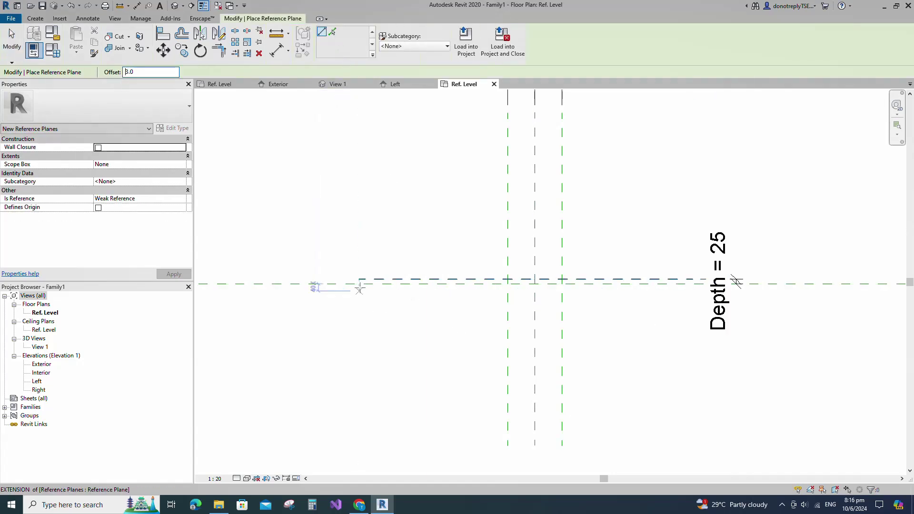
pyautogui.scroll(5, 708, 285)
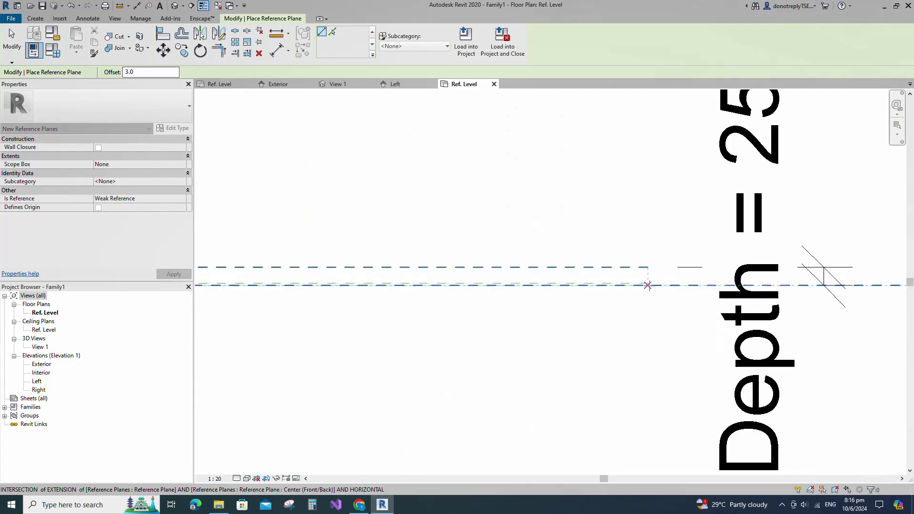
pyautogui.click(647, 285)
pyautogui.scroll(-4, 677, 283)
pyautogui.click(332, 31)
pyautogui.scroll(6, 352, 278)
pyautogui.click(339, 278)
pyautogui.scroll(-5, 571, 245)
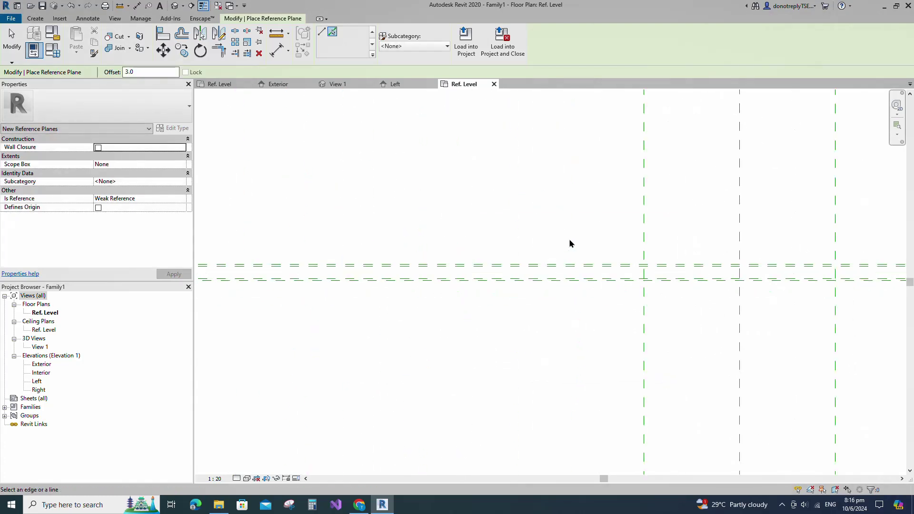
# Dimension the narrow gaps within the upper and lower pairs of horizontal reference planes
pyautogui.click(277, 50)
pyautogui.scroll(1, 338, 237)
pyautogui.scroll(2, 353, 247)
pyautogui.click(370, 255)
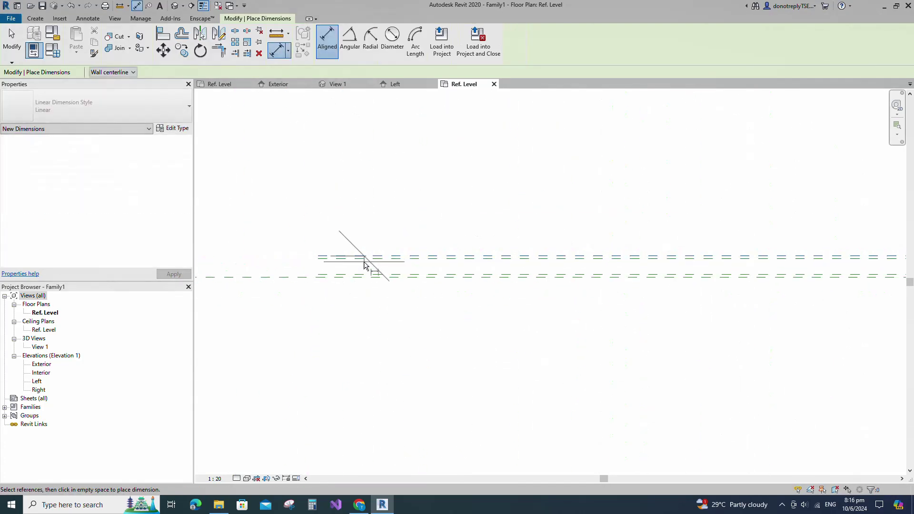
pyautogui.scroll(-5, 403, 279)
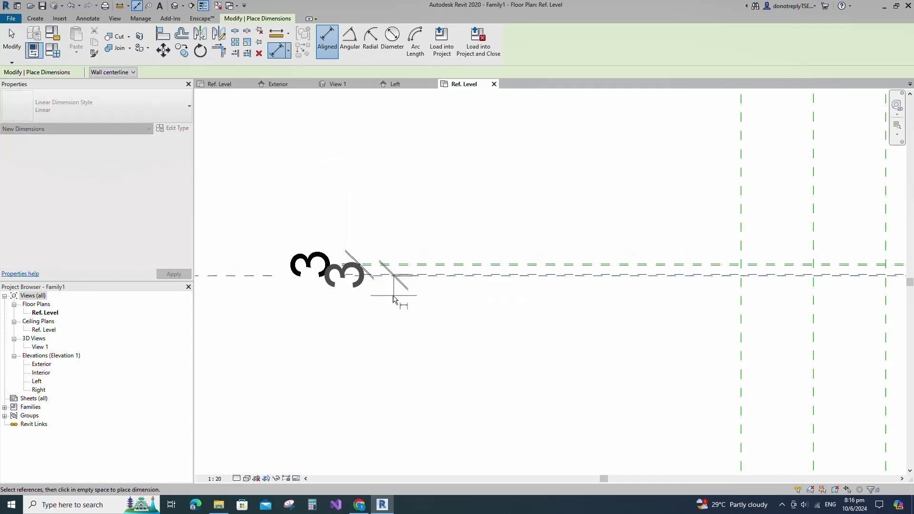
pyautogui.press('Escape')
pyautogui.press('Escape')
# Label both narrow-gap dimensions with a new type parameter named Thickness
pyautogui.scroll(2, 309, 291)
pyautogui.moveTo(279, 239); pyautogui.dragTo(357, 314)
pyautogui.click(417, 42)
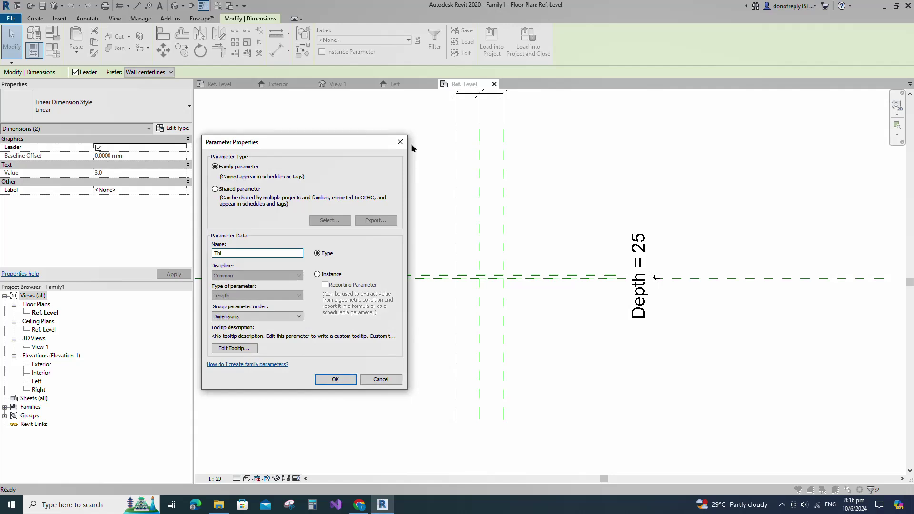
pyautogui.click(335, 380)
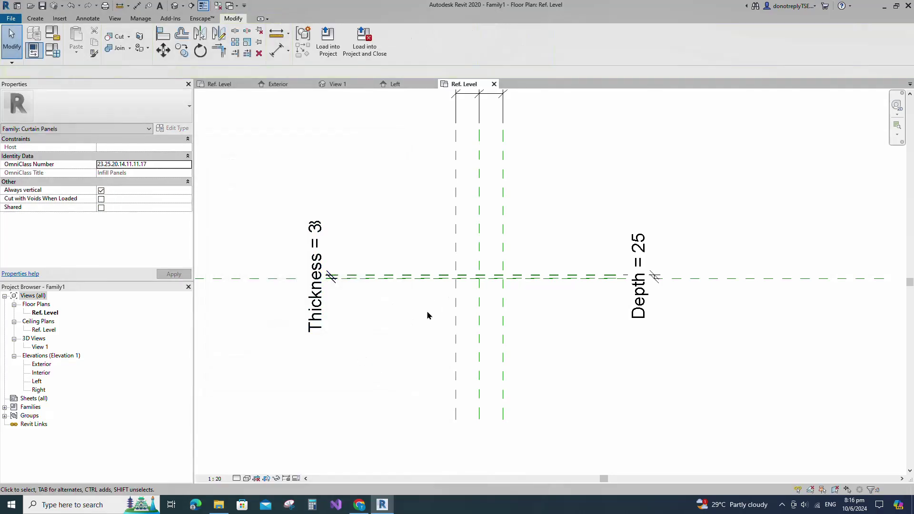
# Begin an Extrusion and sketch a 75 mm line leftward along the upper reference plane from the Center (Left/Right) plane
pyautogui.scroll(5, 472, 299)
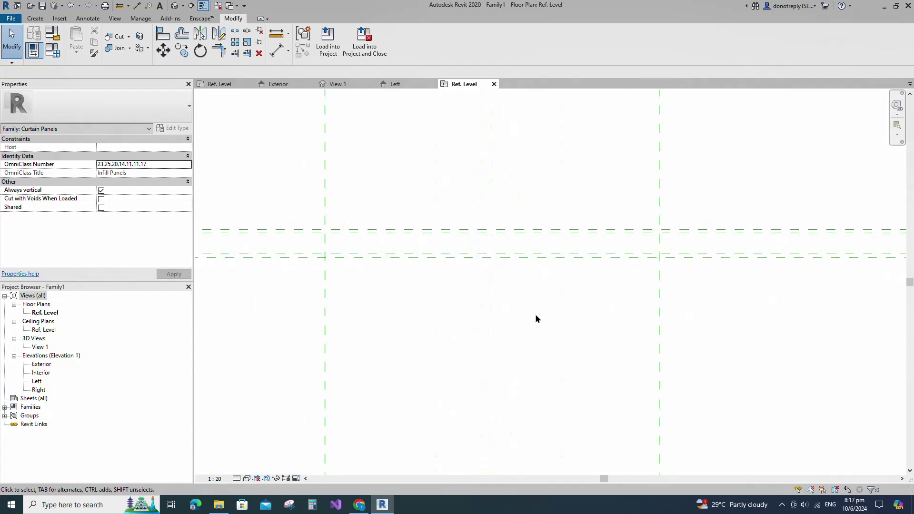
pyautogui.scroll(-1, 536, 319)
pyautogui.click(35, 18)
pyautogui.click(78, 41)
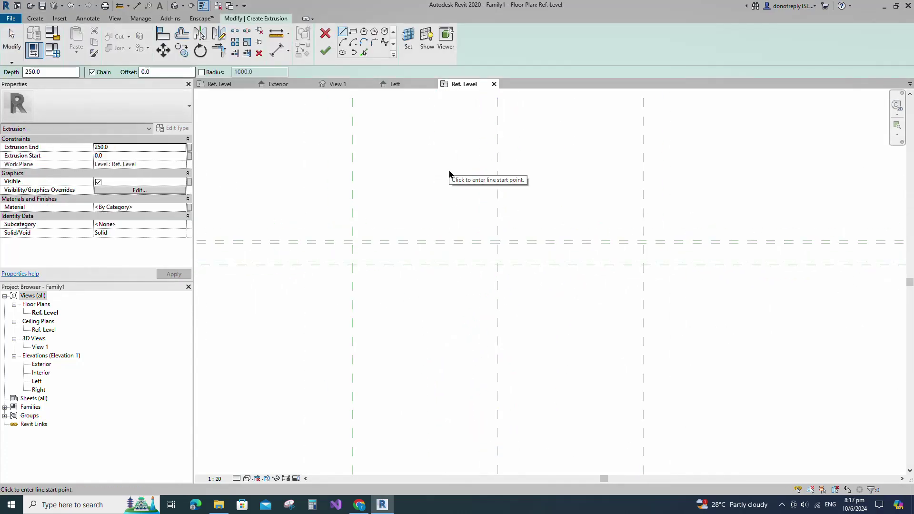
pyautogui.scroll(1, 504, 250)
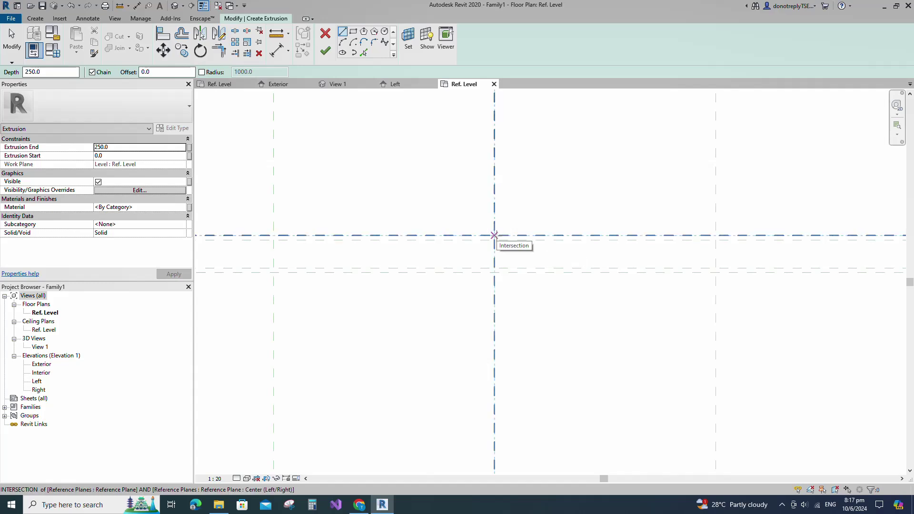
pyautogui.click(494, 236)
pyautogui.write('75')
pyautogui.press('Return')
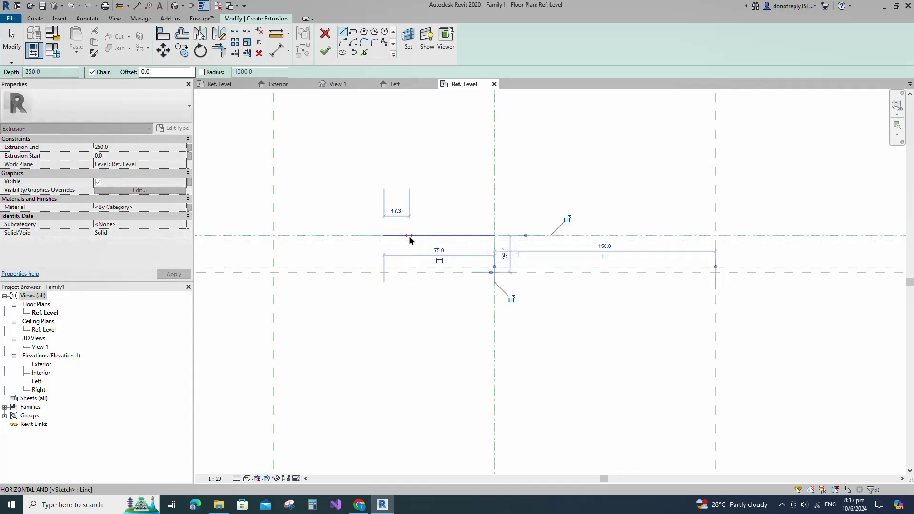
# Continue the profile with a 135° downward slope, a run to the left plane, a 3 mm edge and a 150 mm base line
pyautogui.scroll(1, 351, 267)
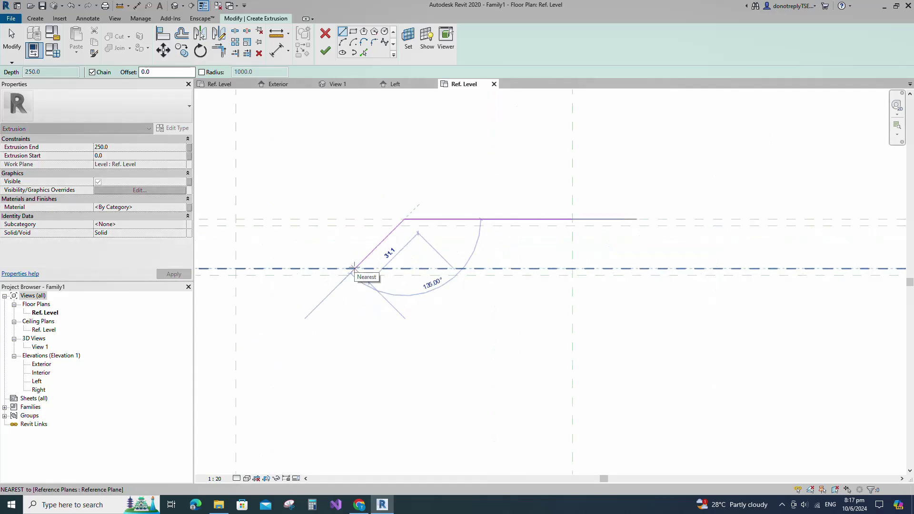
pyautogui.click(354, 268)
pyautogui.scroll(-1, 679, 289)
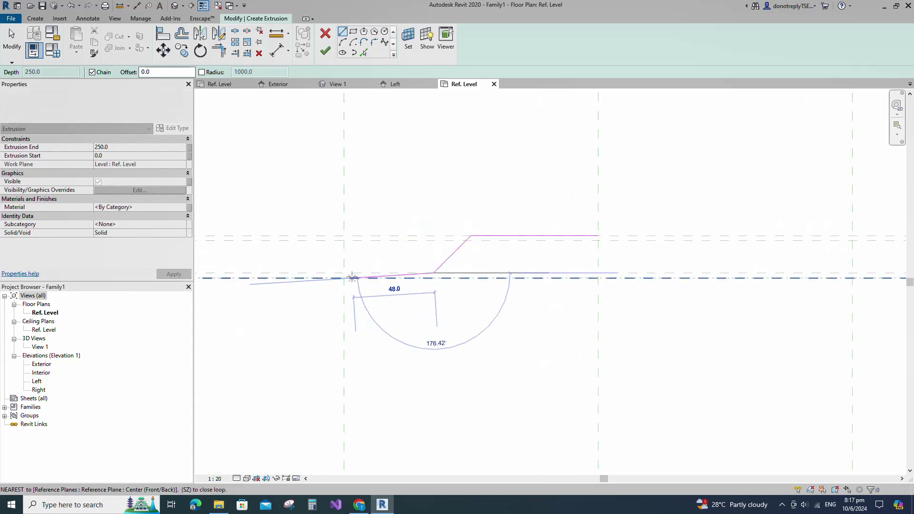
pyautogui.click(344, 273)
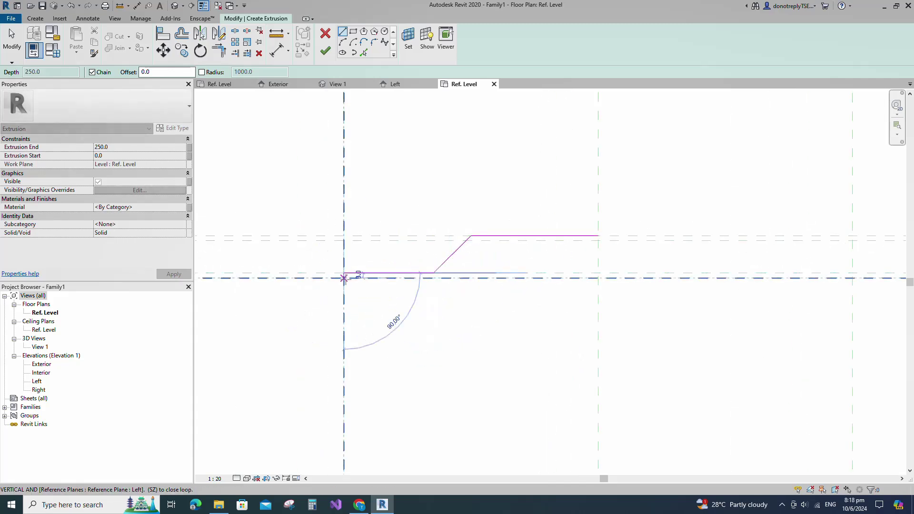
pyautogui.click(343, 278)
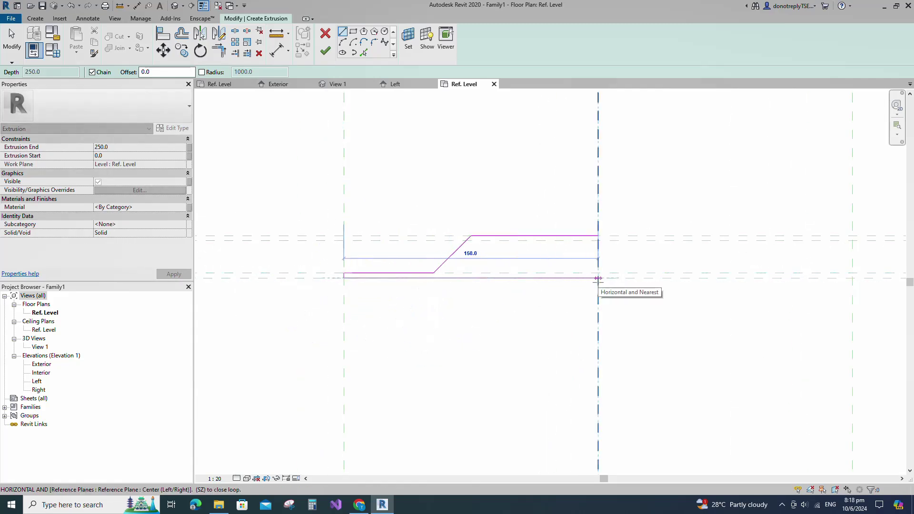
pyautogui.click(598, 278)
pyautogui.press('Escape')
pyautogui.press('Escape')
# Add a copy of the profile's sloped line offset 3 mm to its lower right side using Pick Lines
pyautogui.scroll(-3, 467, 279)
pyautogui.scroll(2, 514, 306)
pyautogui.click(364, 52)
pyautogui.scroll(2, 448, 245)
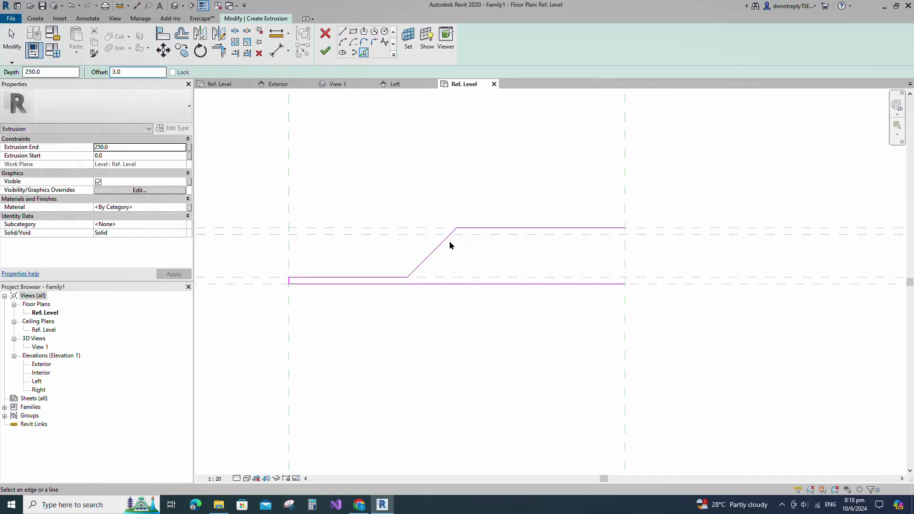
pyautogui.click(446, 244)
pyautogui.scroll(-1, 328, 257)
# Sketch the underside of the raised section with zero offset, along the inner upper reference plane from the center plane to the slope
pyautogui.press('l')
pyautogui.press('i')
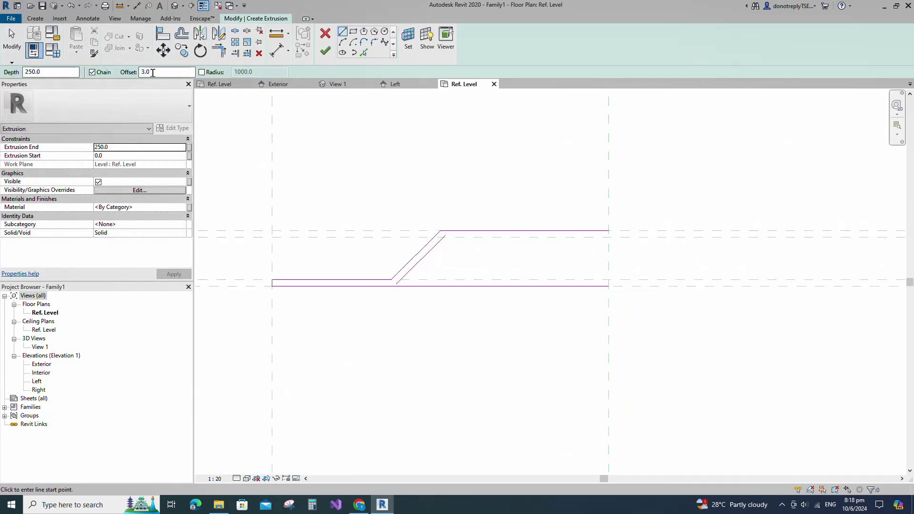
pyautogui.click(608, 235)
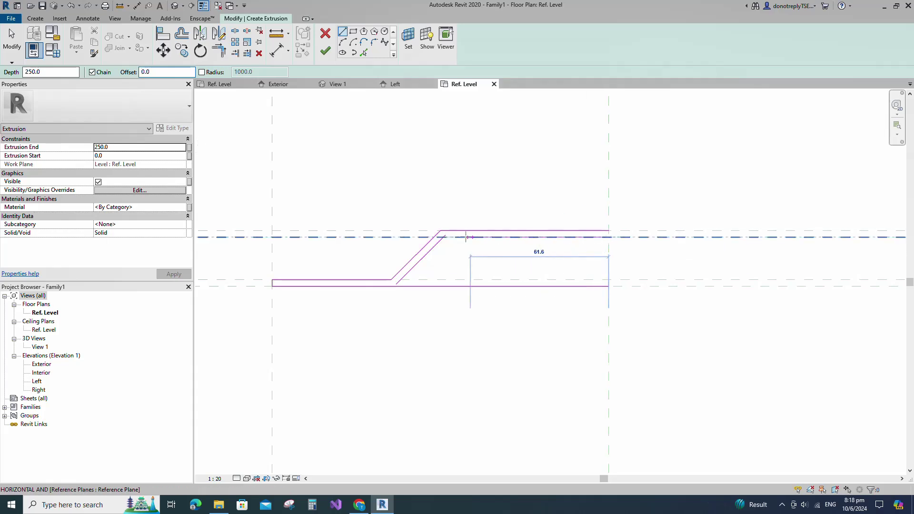
pyautogui.scroll(3, 441, 237)
pyautogui.click(441, 236)
pyautogui.press('Escape')
pyautogui.scroll(-6, 440, 242)
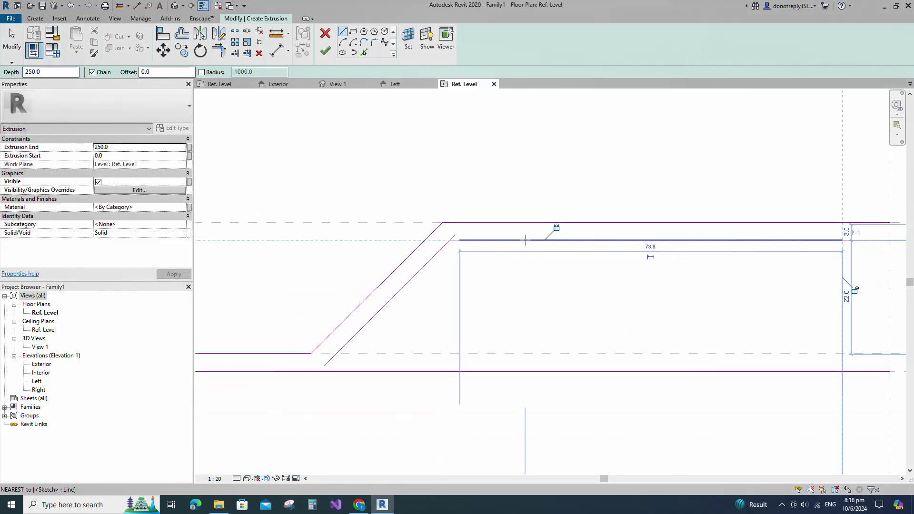
pyautogui.press('Escape')
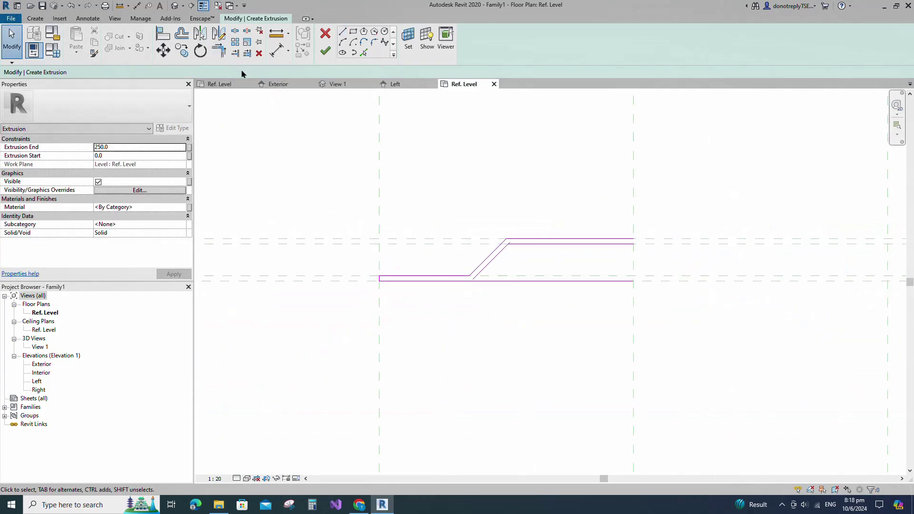
# Trim the offset sloped line to corners with the raised section's underside and the base line
pyautogui.click(219, 50)
pyautogui.click(484, 267)
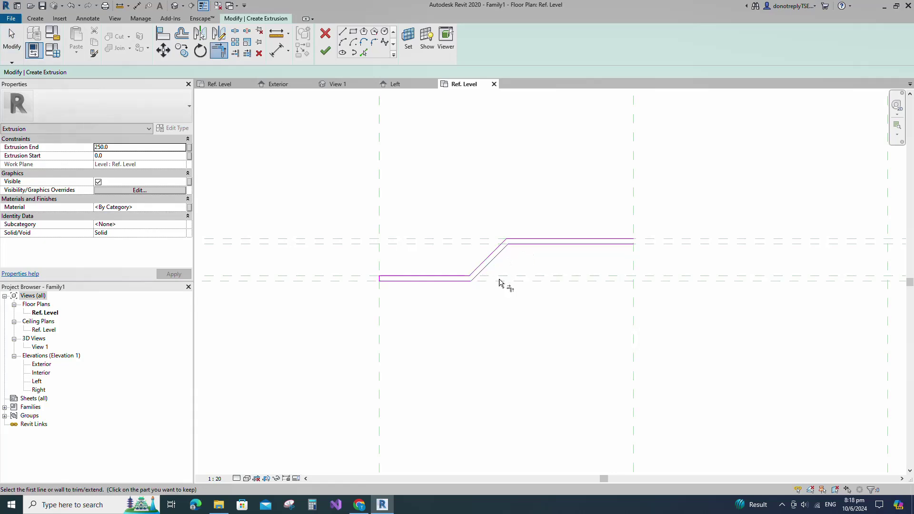
pyautogui.scroll(-5, 498, 282)
pyautogui.press('Escape')
# Align the half profile's base and raised horizontal lines to their depth and thickness reference planes
pyautogui.scroll(1, 543, 310)
pyautogui.click(162, 32)
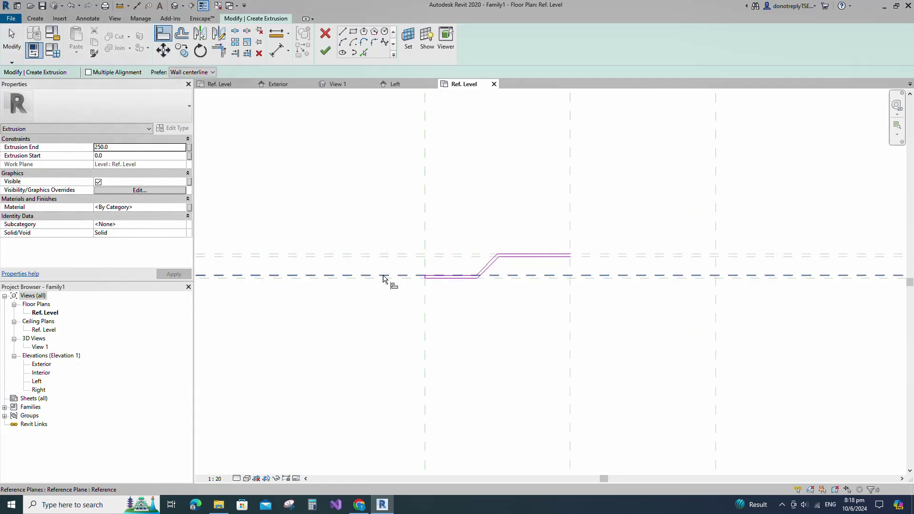
pyautogui.scroll(2, 472, 281)
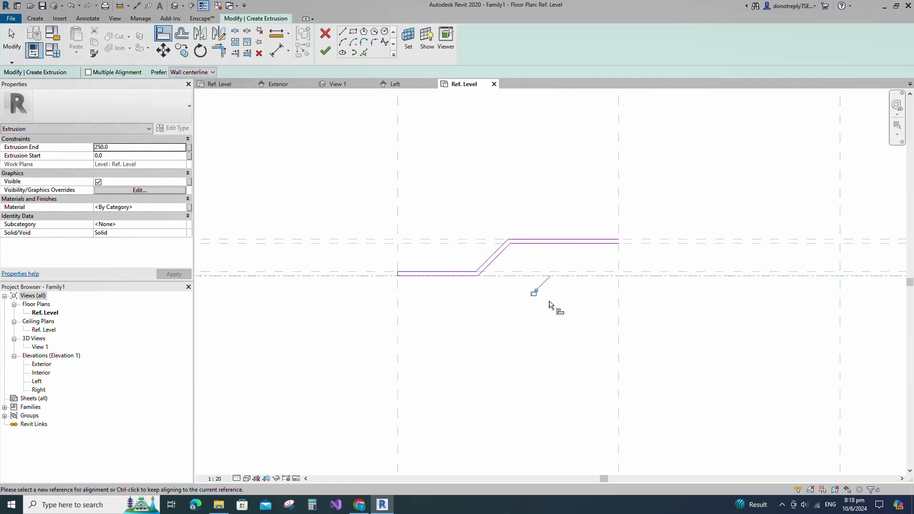
pyautogui.scroll(2, 403, 281)
pyautogui.click(402, 281)
pyautogui.scroll(-2, 388, 266)
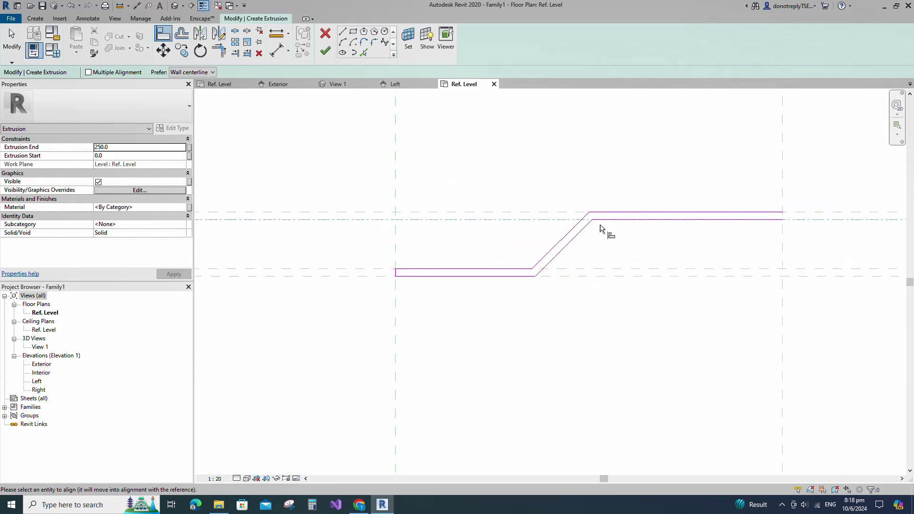
pyautogui.scroll(-2, 594, 224)
pyautogui.click(609, 231)
pyautogui.scroll(-2, 417, 234)
pyautogui.scroll(1, 519, 264)
pyautogui.press('Escape')
pyautogui.press('Escape')
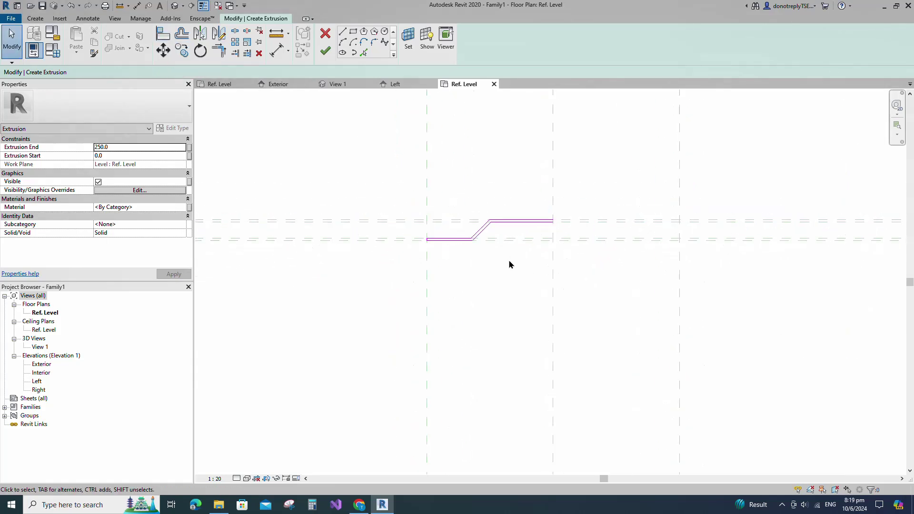
# Add an angular dimension between the lower sloped line and the horizontal reference plane, and lock it
pyautogui.click(278, 50)
pyautogui.scroll(3, 484, 204)
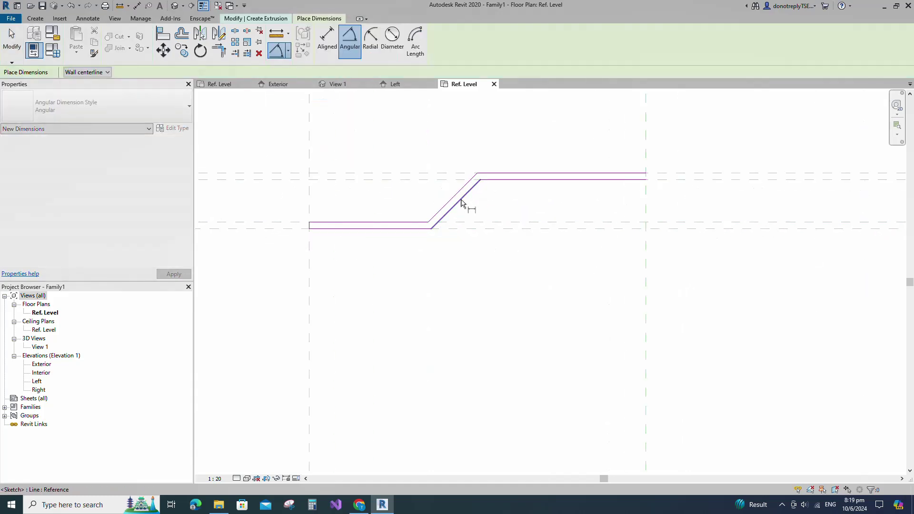
pyautogui.scroll(-1, 461, 203)
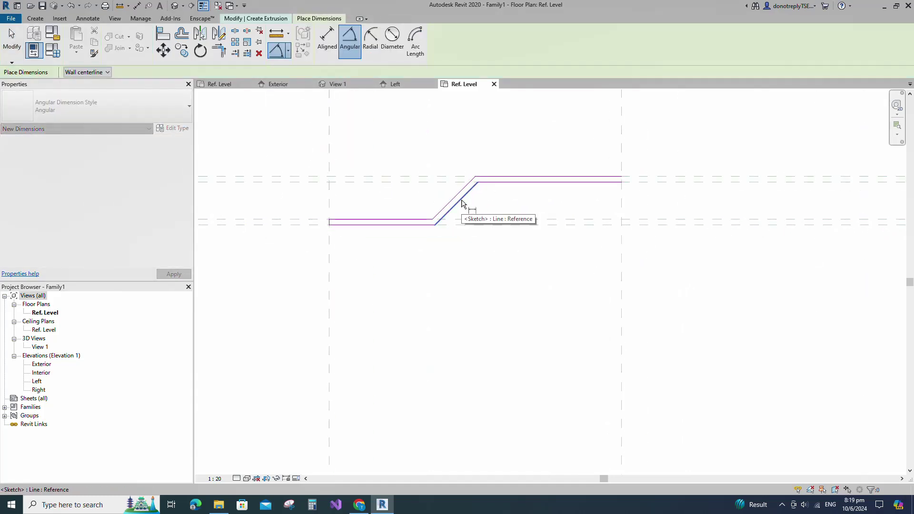
pyautogui.click(461, 203)
pyautogui.click(470, 227)
pyautogui.scroll(-5, 475, 211)
pyautogui.scroll(-5, 475, 211)
pyautogui.click(569, 150)
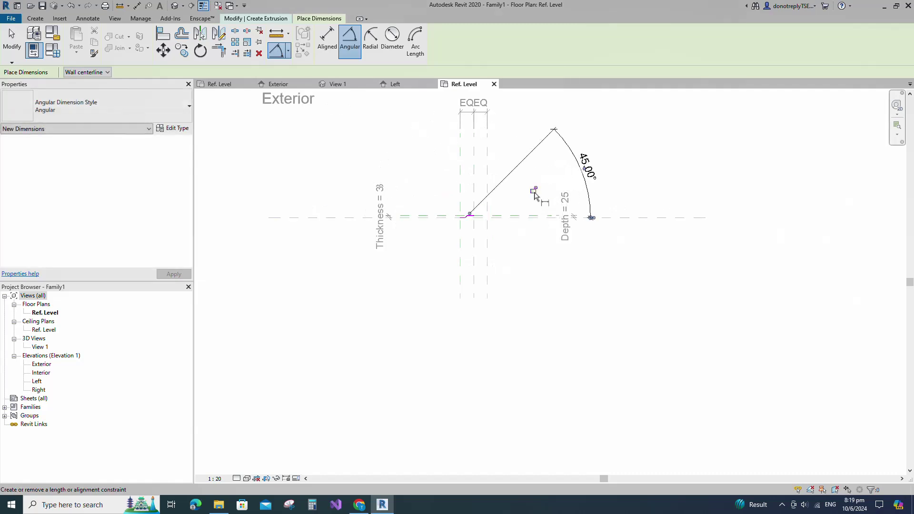
# Mirror the profile's end edge, base lines and sloped lines about the center reference plane
pyautogui.scroll(5, 476, 215)
pyautogui.moveTo(481, 224); pyautogui.dragTo(445, 243, button='middle')
pyautogui.press('Escape')
pyautogui.moveTo(307, 209)
pyautogui.mouseDown()
pyautogui.moveTo(422, 293)
pyautogui.moveTo(413, 303)
pyautogui.mouseUp()
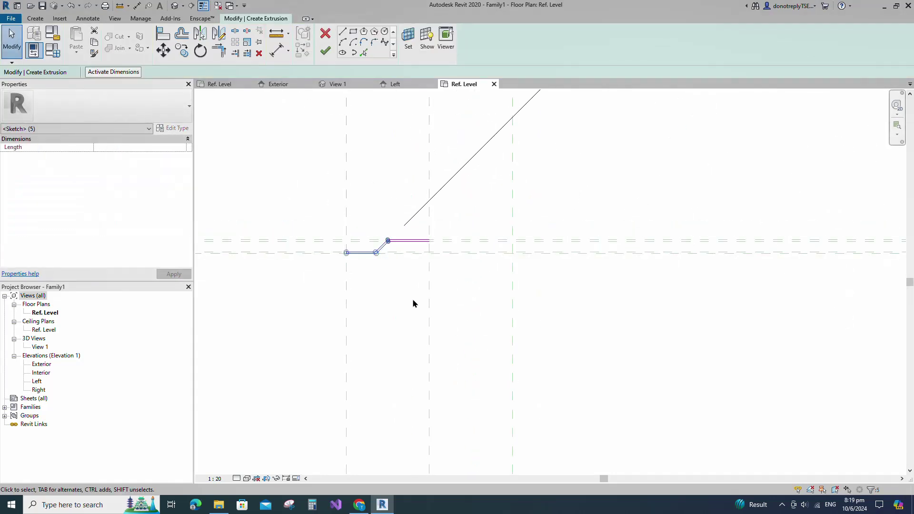
pyautogui.click(201, 35)
pyautogui.click(429, 205)
pyautogui.click(482, 308)
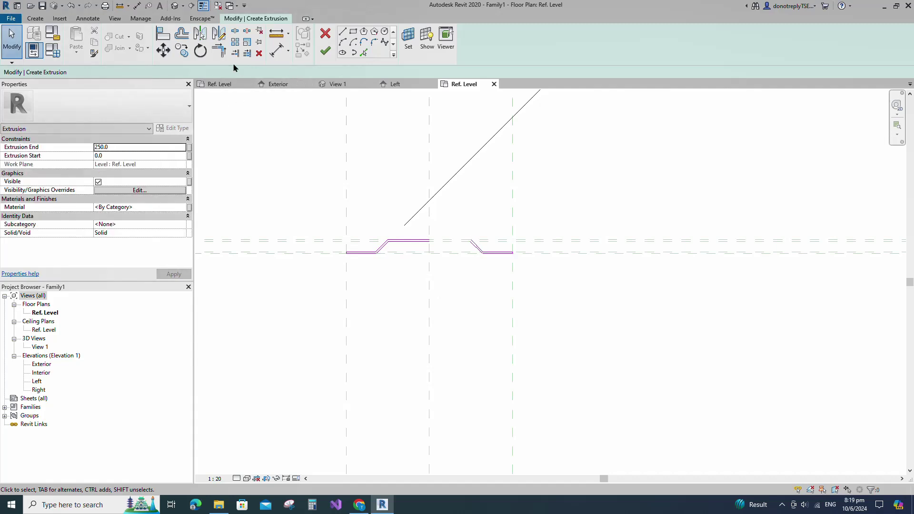
# Extend the raised section's two lines to corners with the mirrored sloped lines using Trim/Extend to Corner
pyautogui.click(218, 50)
pyautogui.scroll(5, 429, 248)
pyautogui.scroll(-3, 464, 250)
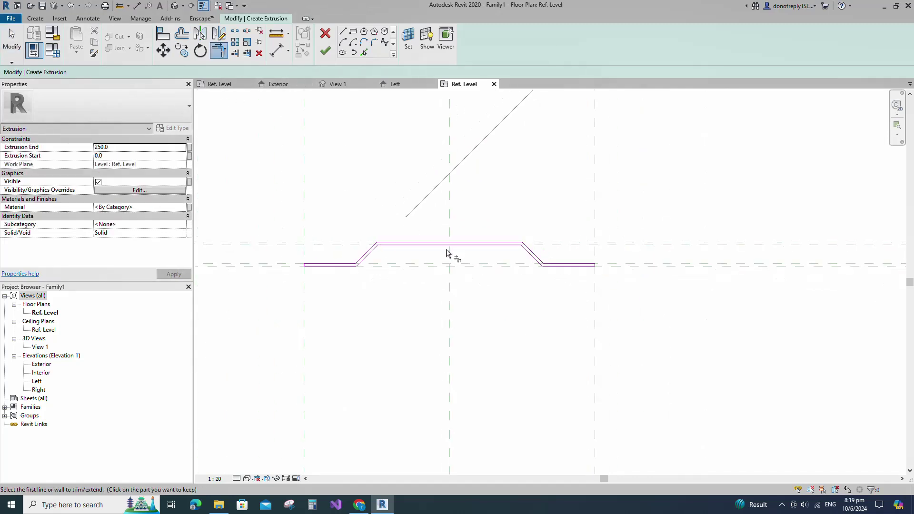
# Align and lock the mirrored half's end edge and horizontal lines to the adjacent reference planes
pyautogui.press('a')
pyautogui.press('l')
pyautogui.click(579, 218)
pyautogui.scroll(9, 580, 266)
pyautogui.click(551, 238)
pyautogui.click(557, 246)
pyautogui.click(543, 247)
pyautogui.click(595, 226)
pyautogui.click(549, 226)
pyautogui.click(535, 242)
pyautogui.scroll(-7, 654, 266)
pyautogui.click(584, 235)
pyautogui.scroll(-7, 500, 257)
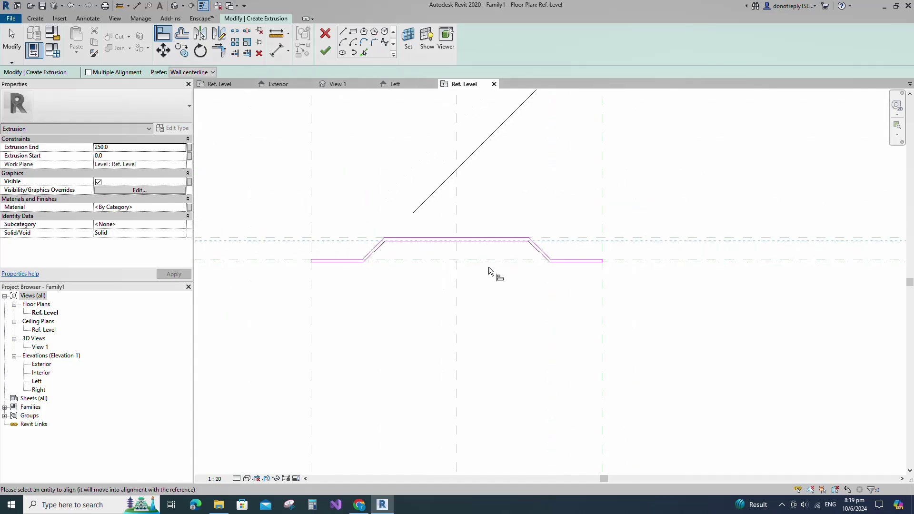
pyautogui.press('Escape')
pyautogui.press('Escape')
# Add an angular dimension between the mirrored sloped line and the horizontal reference plane, and lock it
pyautogui.click(288, 50)
pyautogui.click(300, 88)
pyautogui.scroll(9, 435, 262)
pyautogui.click(431, 269)
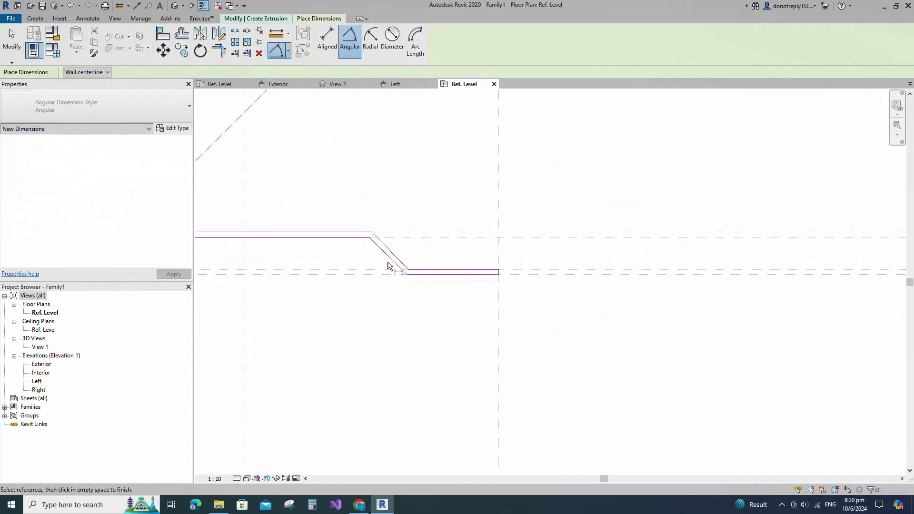
pyautogui.click(389, 257)
pyautogui.scroll(-9, 449, 270)
pyautogui.click(354, 180)
pyautogui.click(362, 238)
pyautogui.press('Escape')
pyautogui.press('Escape')
pyautogui.scroll(2, 457, 286)
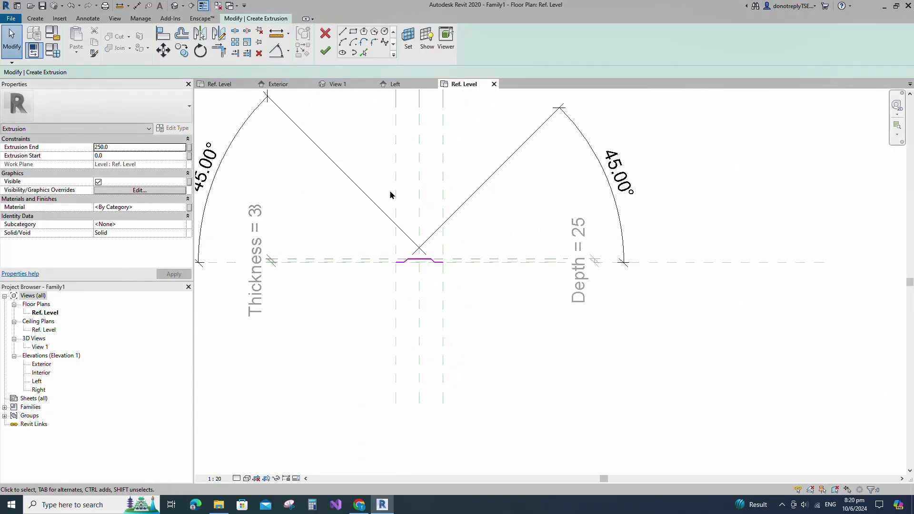
# Place an aligned dimension from the raised section's two ends to the center plane and make its segments equal
pyautogui.scroll(1, 389, 236)
pyautogui.click(289, 54)
pyautogui.click(301, 67)
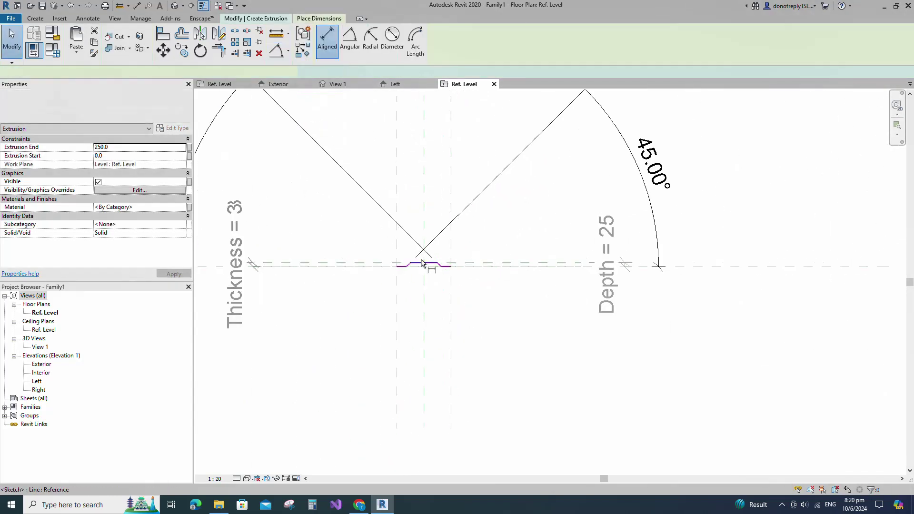
pyautogui.scroll(6, 422, 260)
pyautogui.click(359, 272)
pyautogui.click(503, 271)
pyautogui.scroll(-5, 453, 286)
pyautogui.click(460, 227)
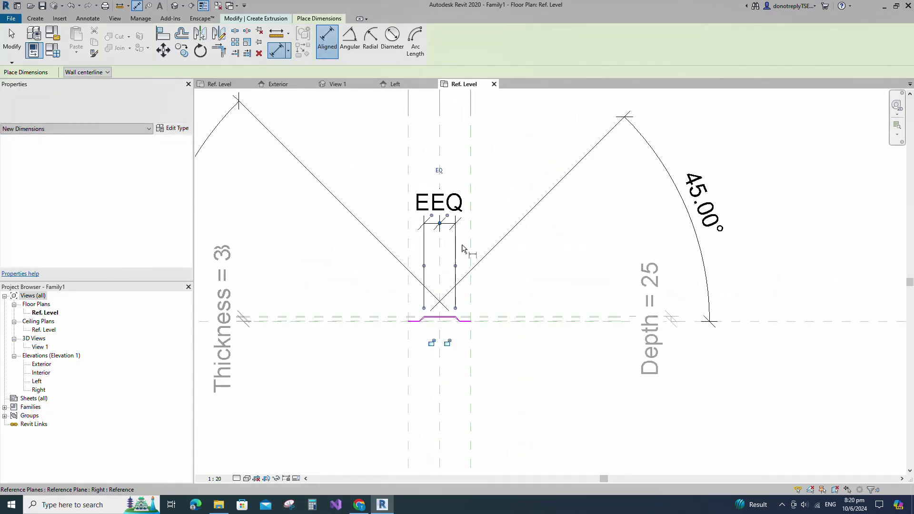
# Add an overall aligned dimension between the two ends of the raised section, above the EQ dimension
pyautogui.scroll(8, 433, 306)
pyautogui.click(392, 299)
pyautogui.click(726, 300)
pyautogui.scroll(-7, 524, 317)
pyautogui.scroll(-2, 504, 315)
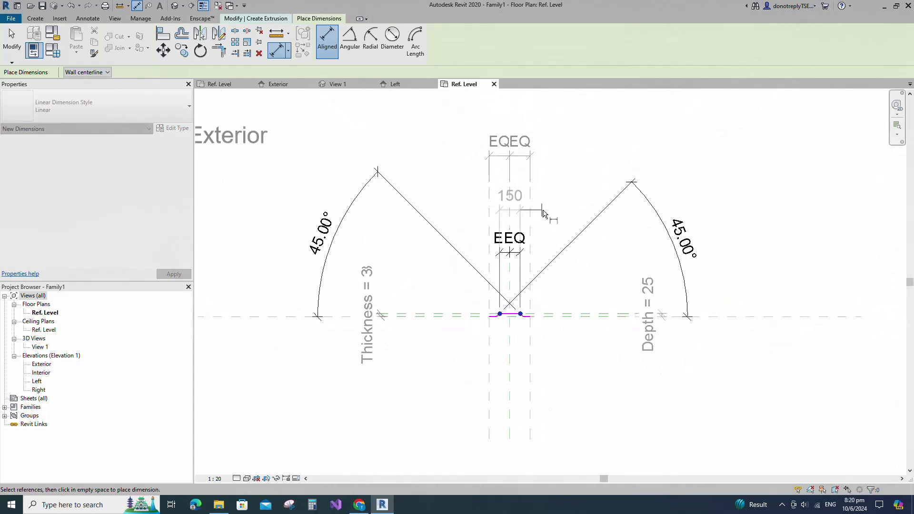
pyautogui.click(541, 212)
pyautogui.press('Escape')
pyautogui.press('Escape')
# Label the raised section's overall dimension with a new type parameter named Pitch Width, grouped under Dimensions
pyautogui.click(520, 213)
pyautogui.click(418, 40)
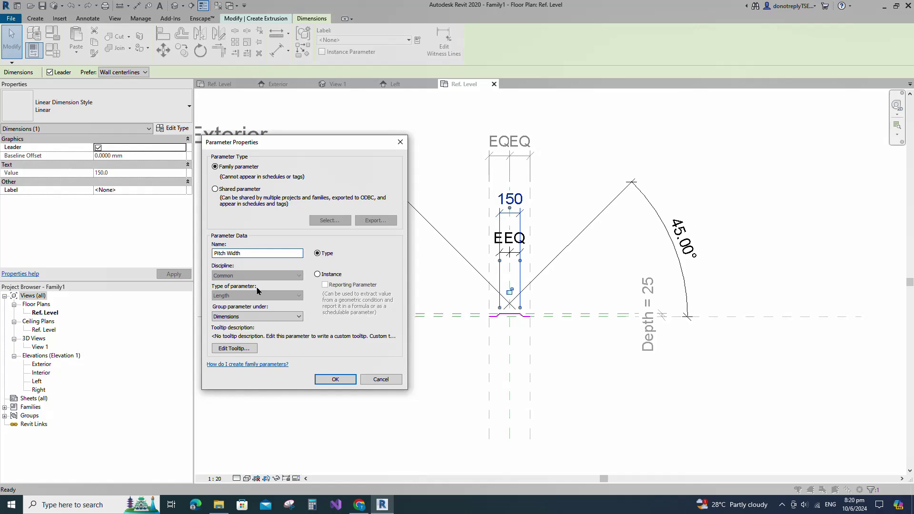
pyautogui.click(336, 380)
pyautogui.click(606, 388)
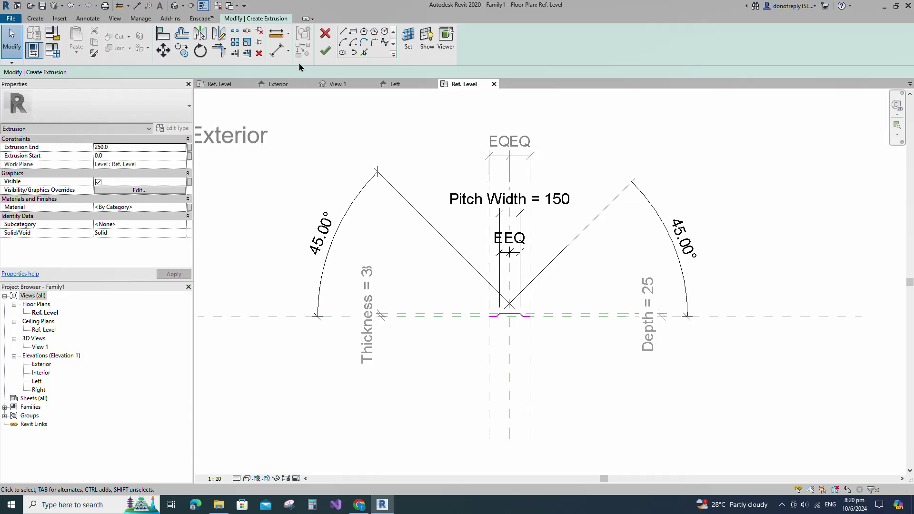
# Place aligned dimensions across the sheet thickness of both sloped sections, below the profile
pyautogui.click(277, 50)
pyautogui.scroll(8, 505, 317)
pyautogui.scroll(-5, 460, 282)
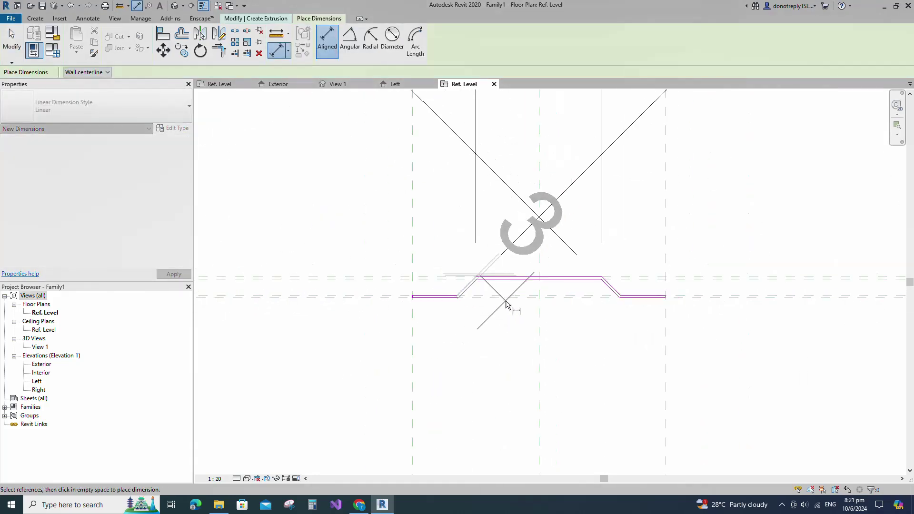
pyautogui.scroll(5, 528, 276)
pyautogui.scroll(-6, 528, 276)
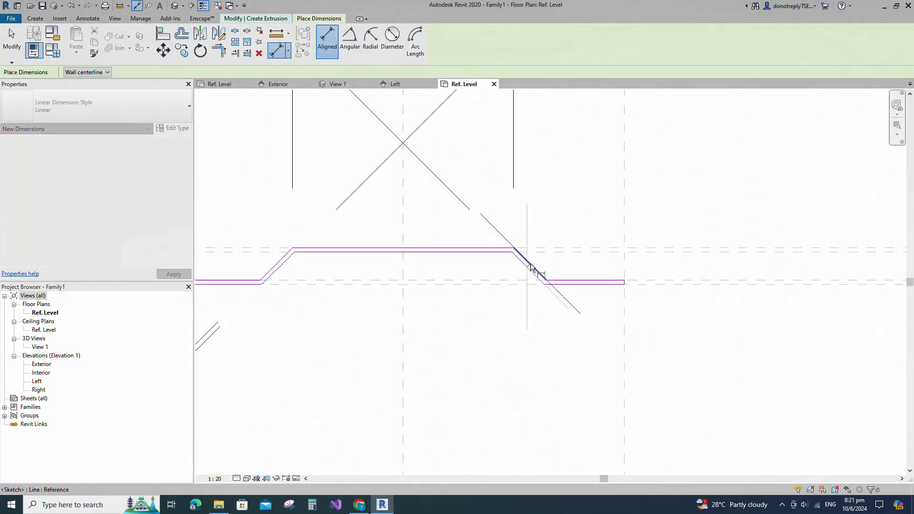
pyautogui.scroll(-2, 593, 376)
pyautogui.press('Escape')
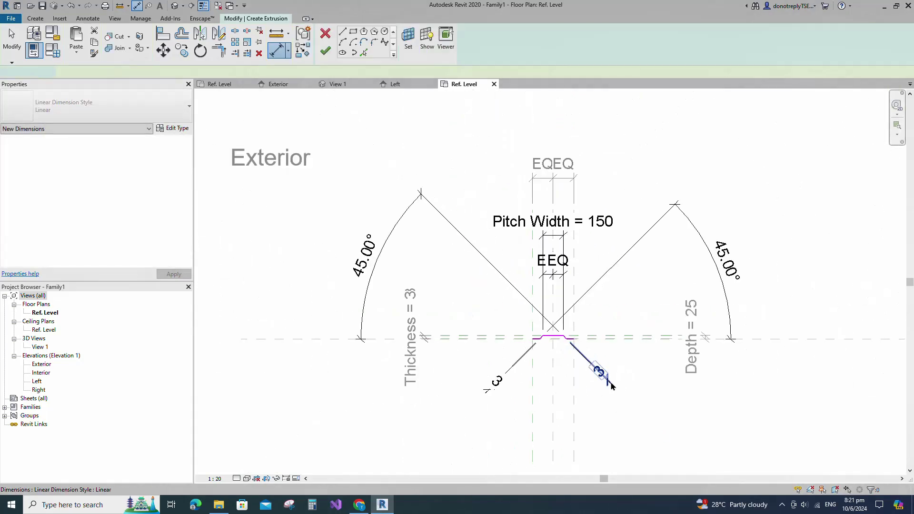
# Label both sloped-section thickness dimensions with the Thickness parameter
pyautogui.click(599, 376)
pyautogui.keyDown('ctrl'); pyautogui.click(497, 381); pyautogui.keyUp('ctrl')
pyautogui.click(182, 190)
pyautogui.click(113, 220)
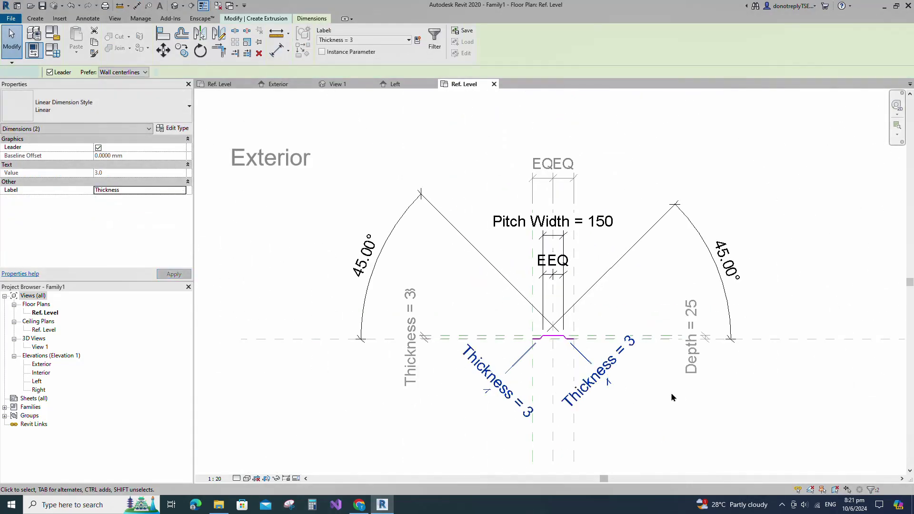
pyautogui.click(671, 396)
pyautogui.scroll(-2, 727, 350)
pyautogui.scroll(2, 497, 388)
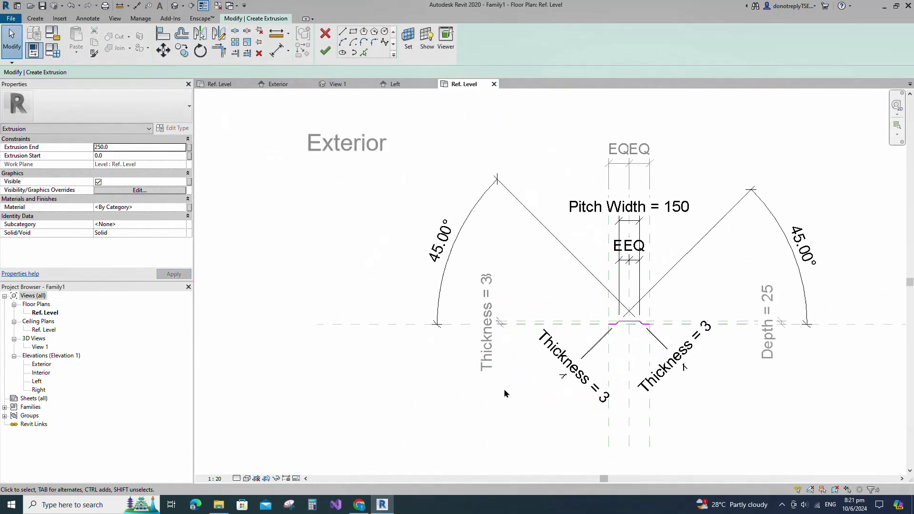
# Flex the family with Depth 50, Pitch Width 100 and Thickness 2, and restore the values to 25, 150 and 3
pyautogui.click(52, 51)
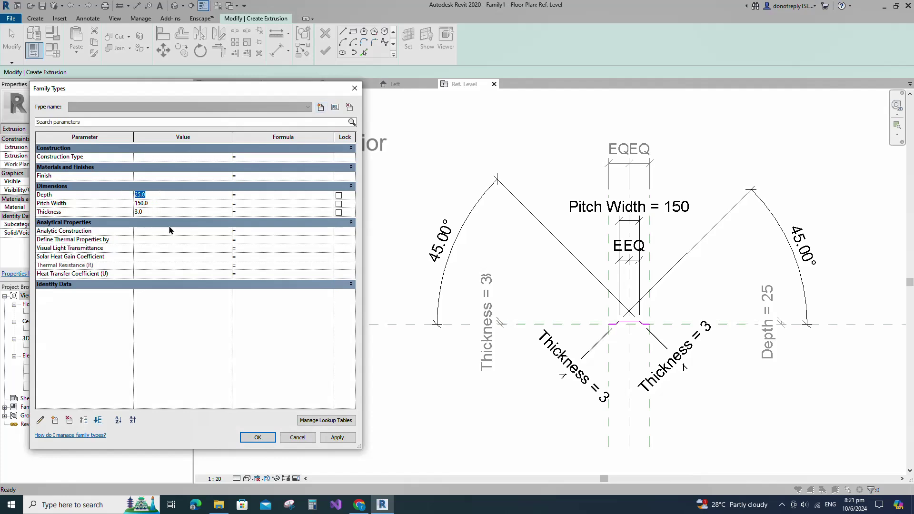
pyautogui.click(337, 438)
pyautogui.click(142, 204)
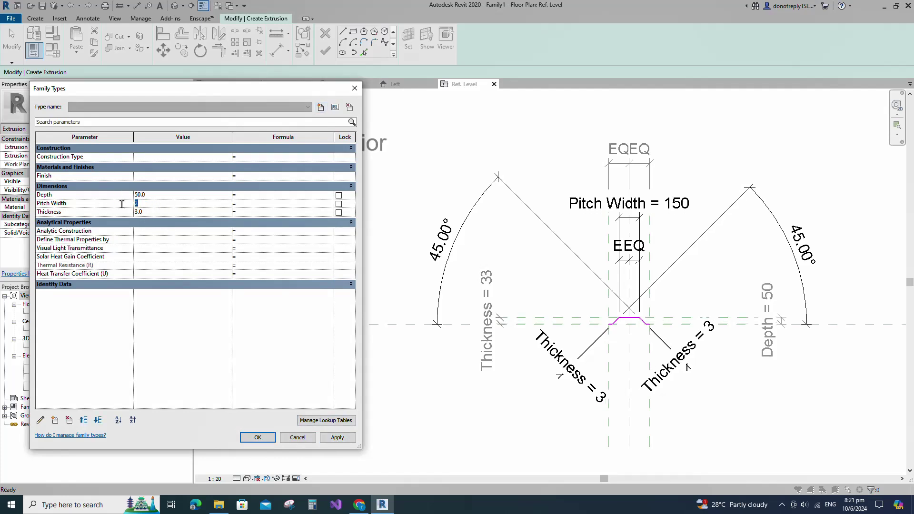
pyautogui.click(338, 438)
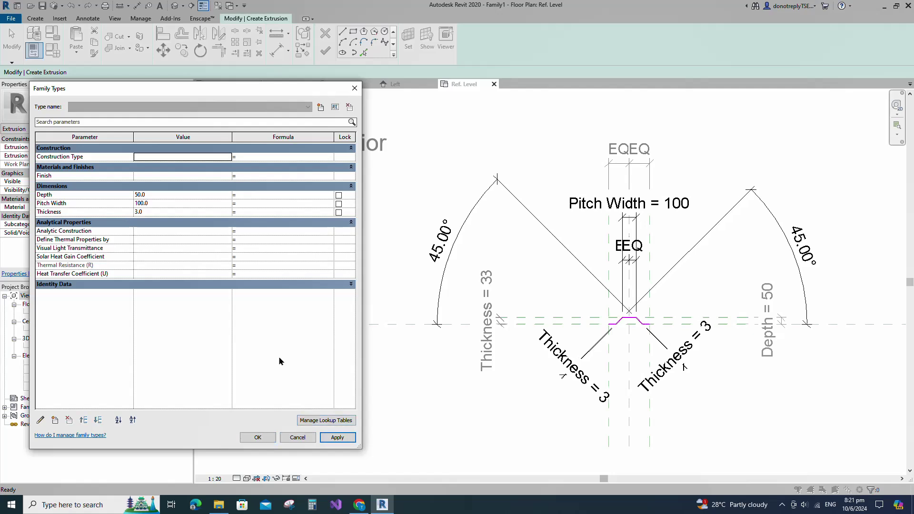
pyautogui.click(338, 438)
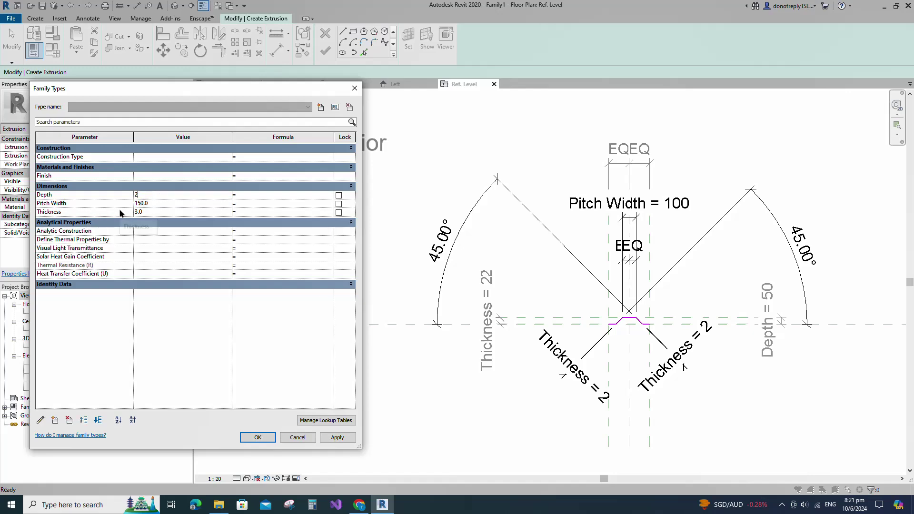
pyautogui.click(338, 438)
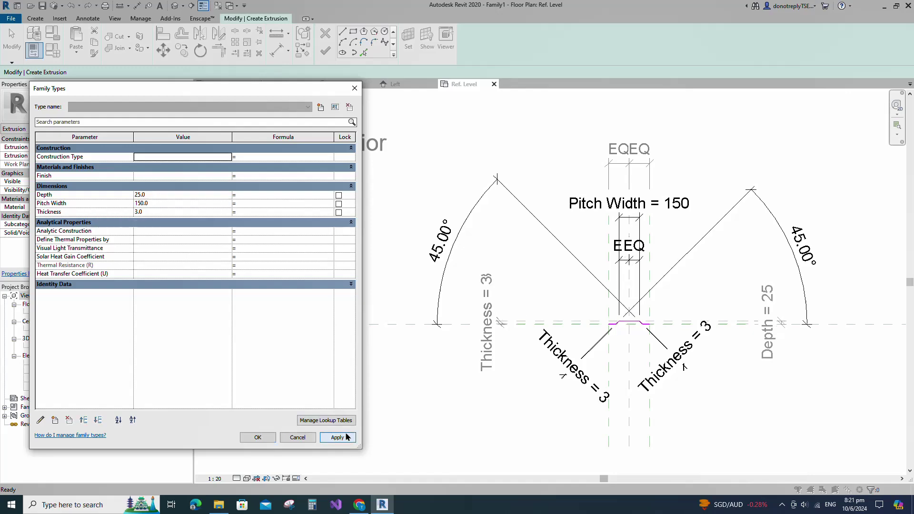
pyautogui.click(258, 439)
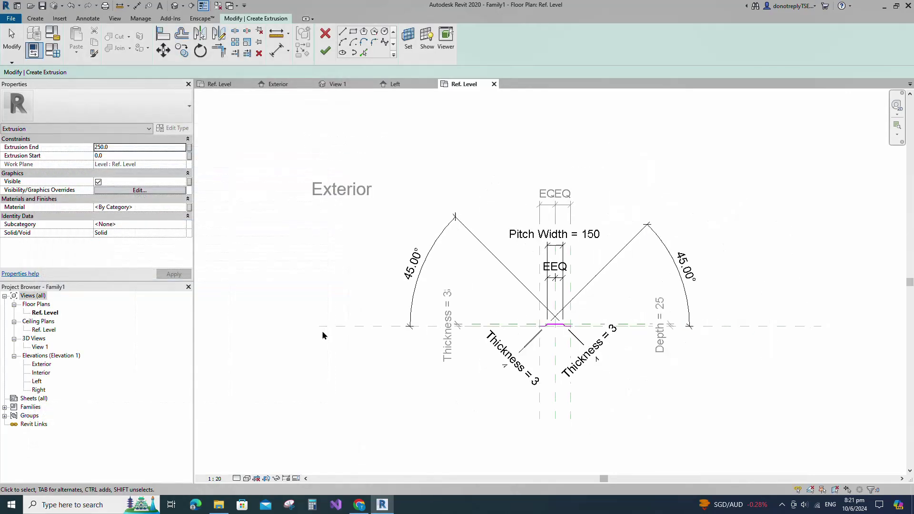
# Finish the extrusion sketch of the corrugated profile
pyautogui.click(325, 52)
pyautogui.scroll(5, 521, 339)
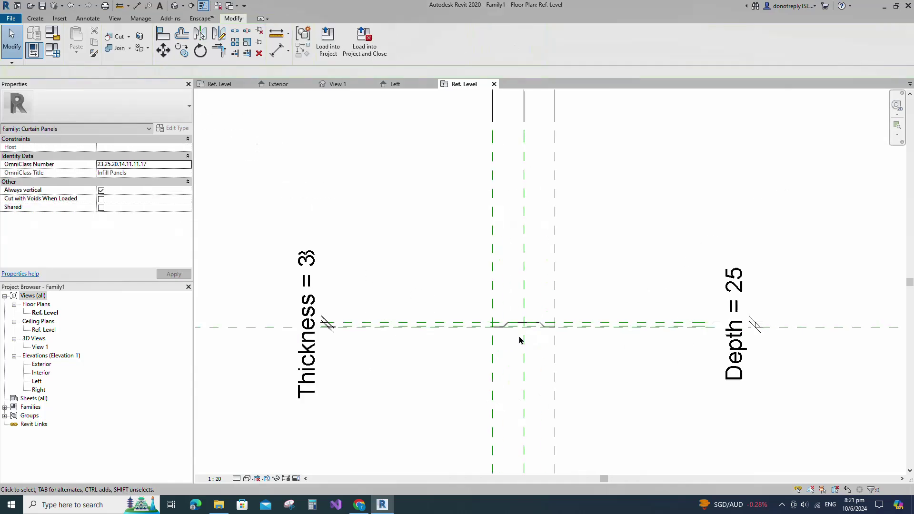
pyautogui.scroll(-4, 506, 321)
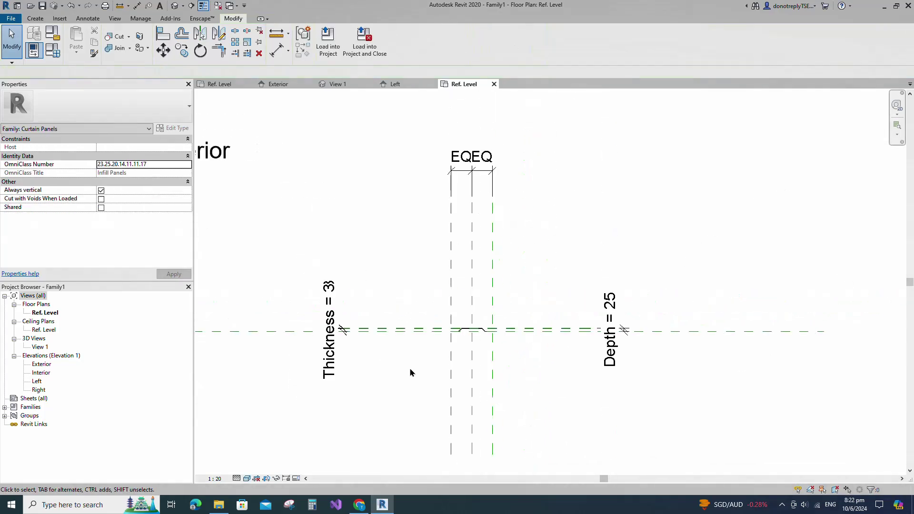
# In the Interior elevation, align the extrusion's top edge to the upper reference plane and lock it
pyautogui.doubleClick(41, 375)
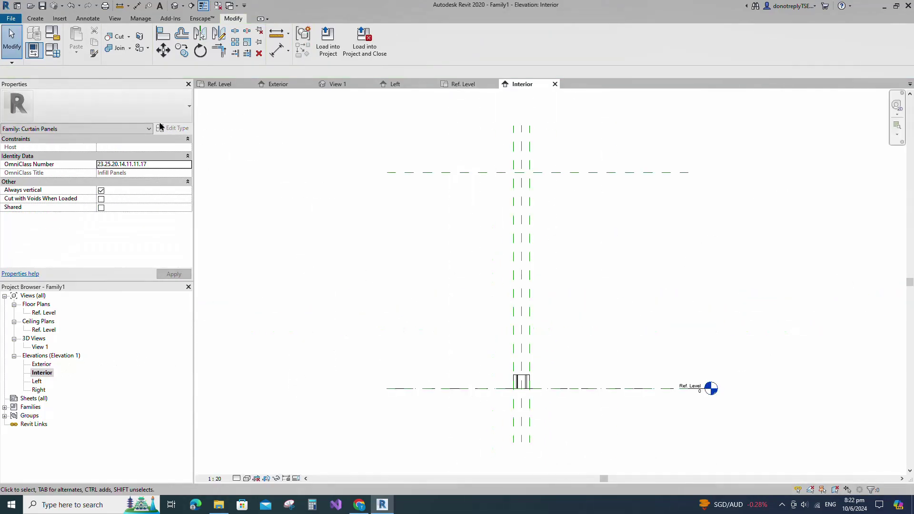
pyautogui.click(159, 38)
pyautogui.click(599, 173)
pyautogui.scroll(2, 544, 339)
pyautogui.click(523, 386)
pyautogui.scroll(-1, 541, 308)
pyautogui.click(552, 126)
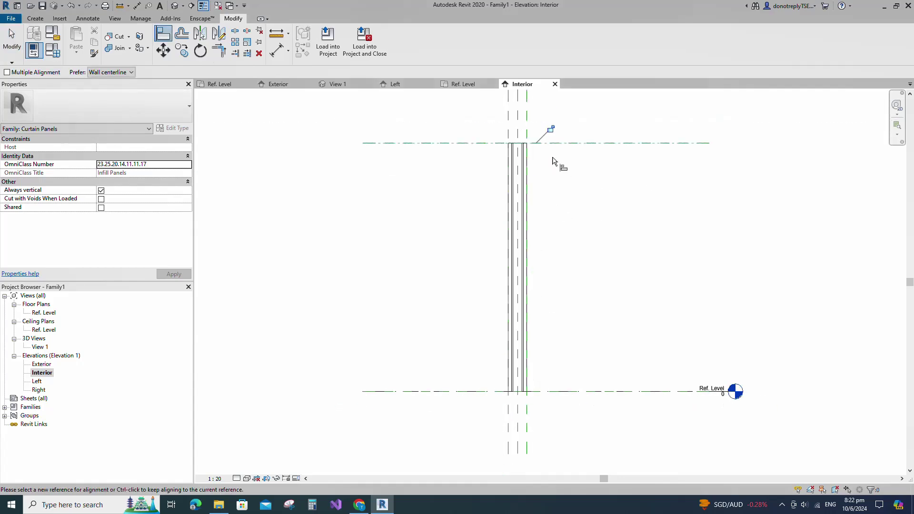
# Align the extrusion's bottom edge to the Ref. Level and lock it
pyautogui.click(594, 389)
pyautogui.click(519, 393)
pyautogui.click(517, 409)
pyautogui.scroll(-2, 533, 408)
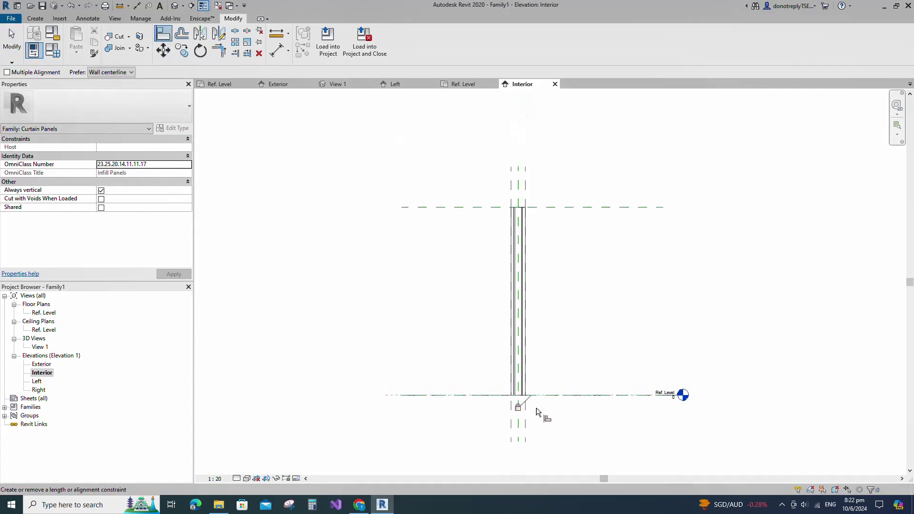
pyautogui.press('Escape')
pyautogui.press('Escape')
# Change the visual style of 3D View 1 and select the corrugated extrusion there
pyautogui.doubleClick(40, 347)
pyautogui.click(863, 97)
pyautogui.click(247, 479)
pyautogui.click(264, 441)
pyautogui.keyDown('shift'); pyautogui.moveTo(688, 296); pyautogui.dragTo(547, 388, button='middle'); pyautogui.keyUp('shift')
pyautogui.click(547, 387)
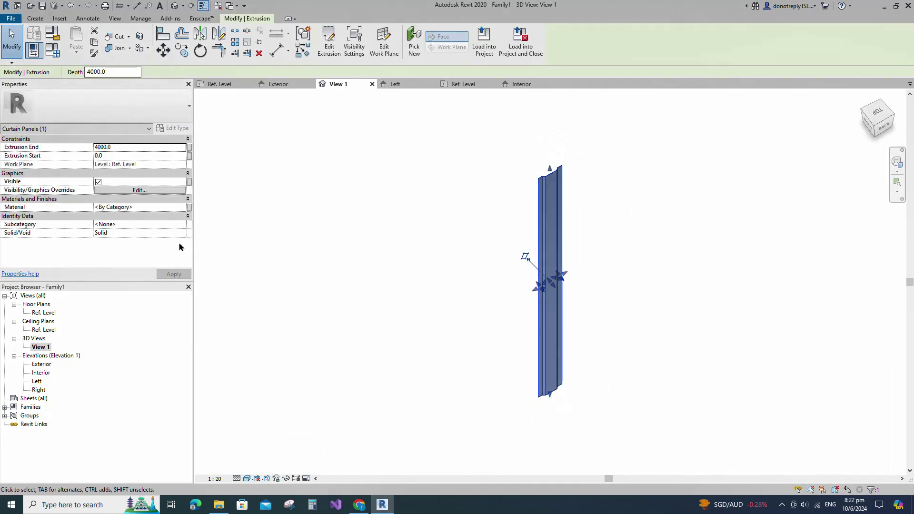
# Associate the extrusion's material with a new instance family parameter named Material, grouped under Materials and Finishes
pyautogui.click(189, 208)
pyautogui.click(376, 311)
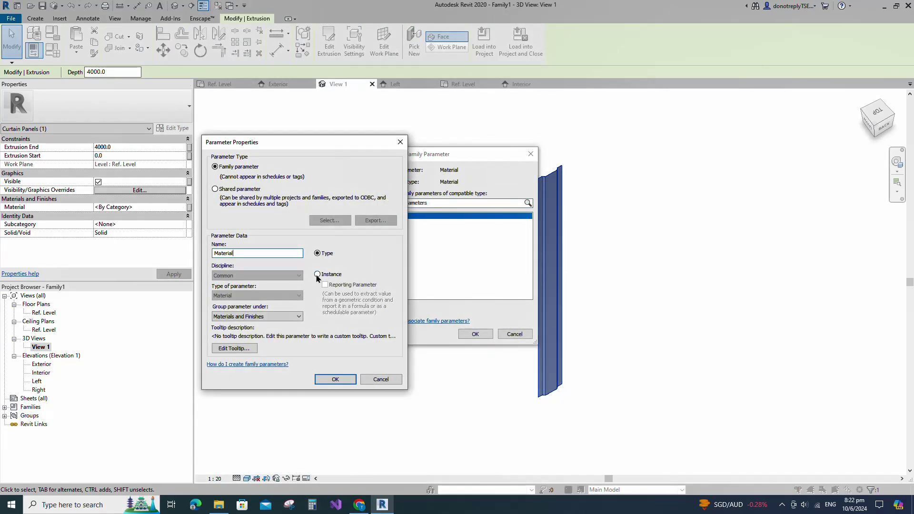
pyautogui.click(336, 379)
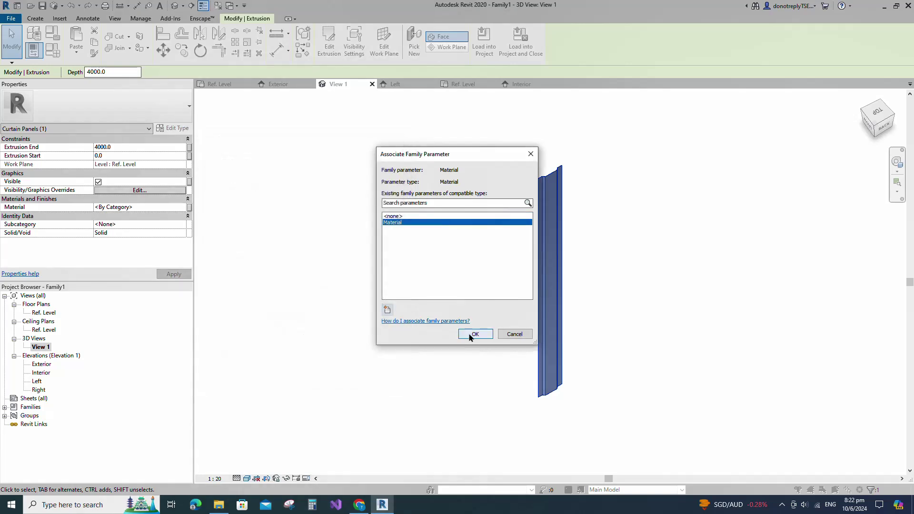
pyautogui.click(470, 335)
pyautogui.click(422, 368)
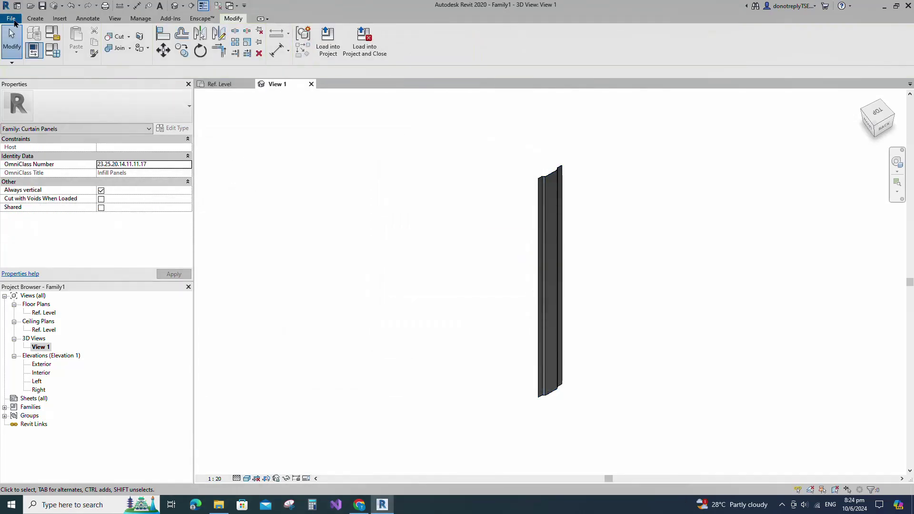
# Save the family as Corrugated Metal Panel in the Documents folder
pyautogui.hotkey('ctrl', 's')
pyautogui.click(345, 347)
pyautogui.press('BackSpace')
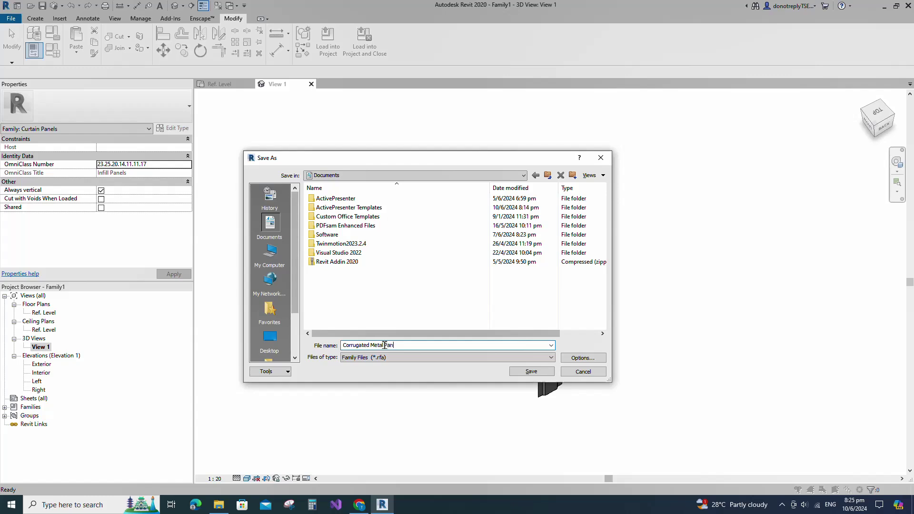
pyautogui.press('Return')
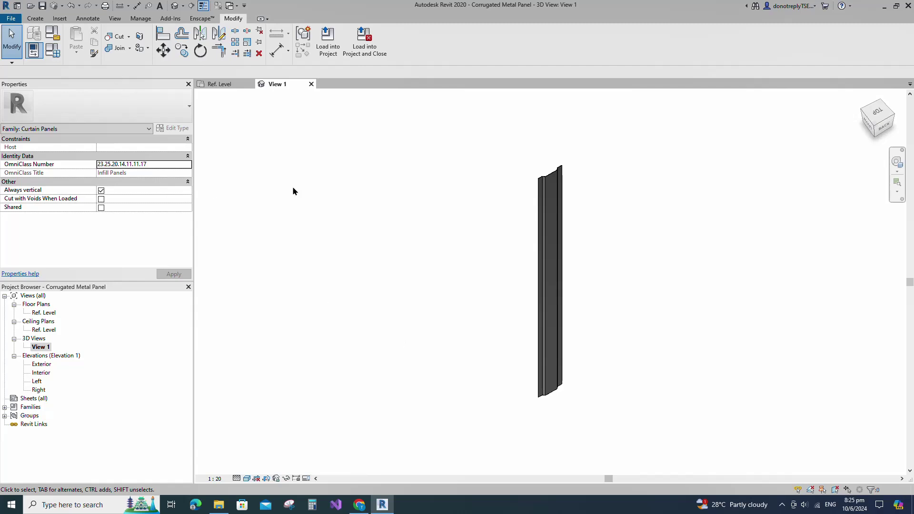
# Create a new project from the Architectural Template
pyautogui.click(10, 18)
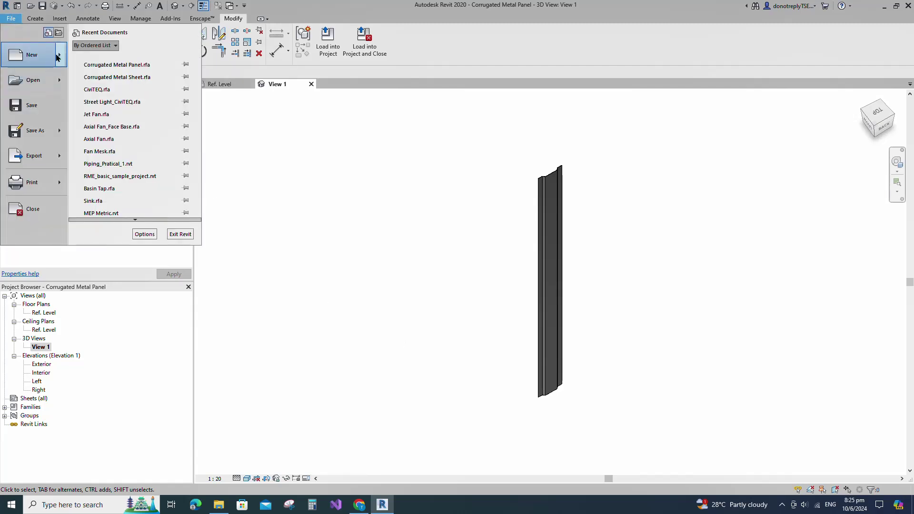
pyautogui.moveTo(57, 57)
pyautogui.click(93, 53)
pyautogui.click(419, 232)
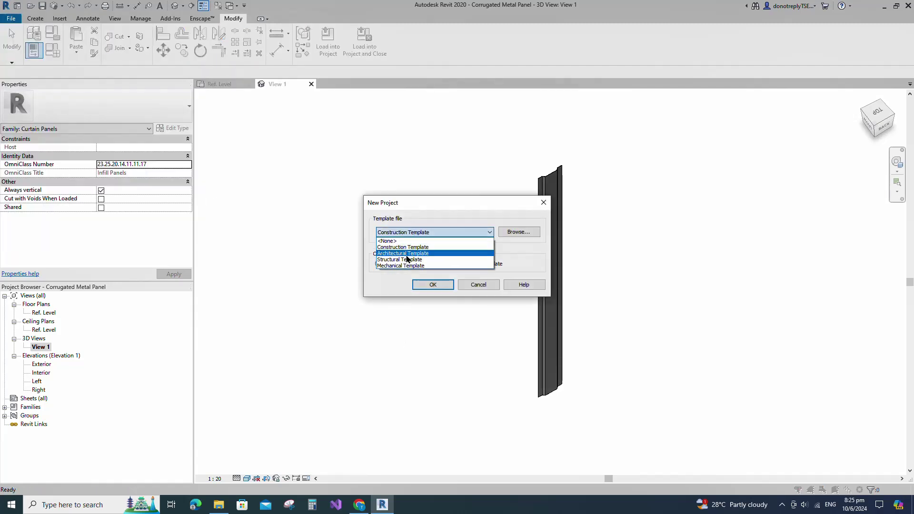
pyautogui.click(407, 256)
pyautogui.click(432, 285)
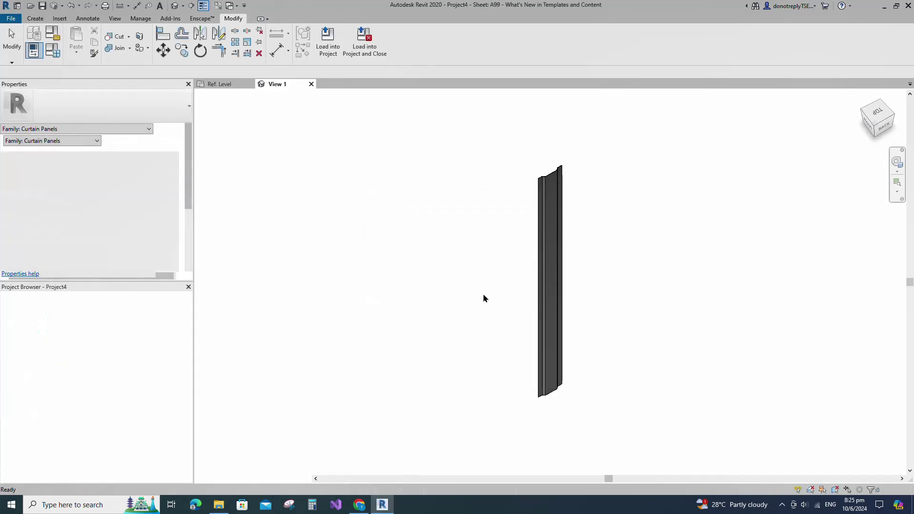
# Return to the Corrugated Metal Panel family and load it into Project4
pyautogui.click(280, 85)
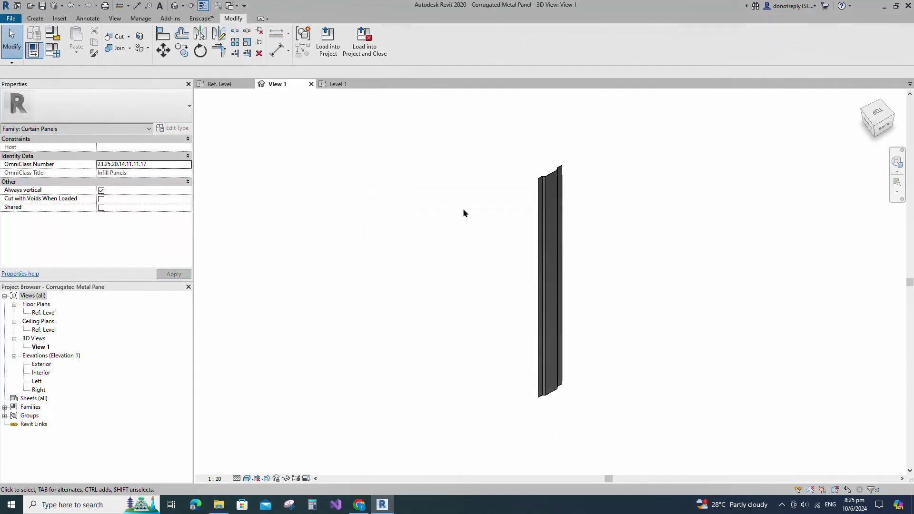
pyautogui.click(329, 40)
pyautogui.click(395, 209)
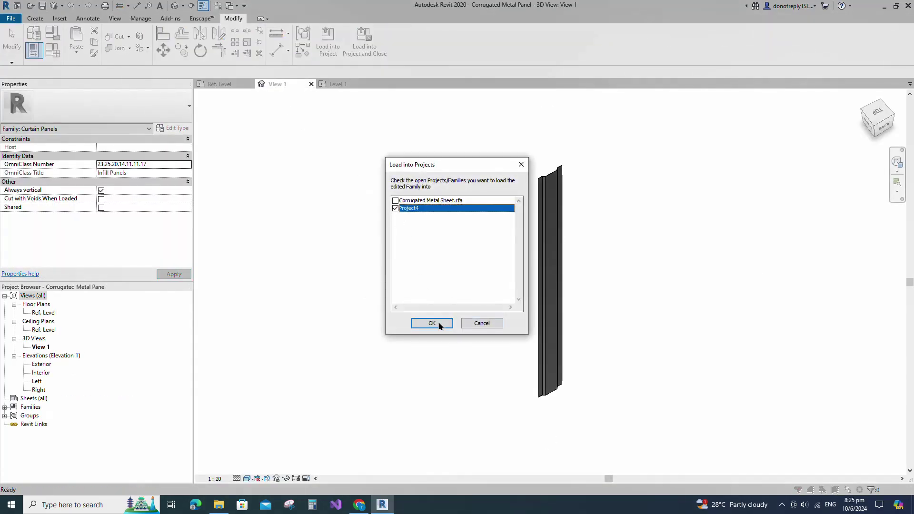
pyautogui.click(438, 325)
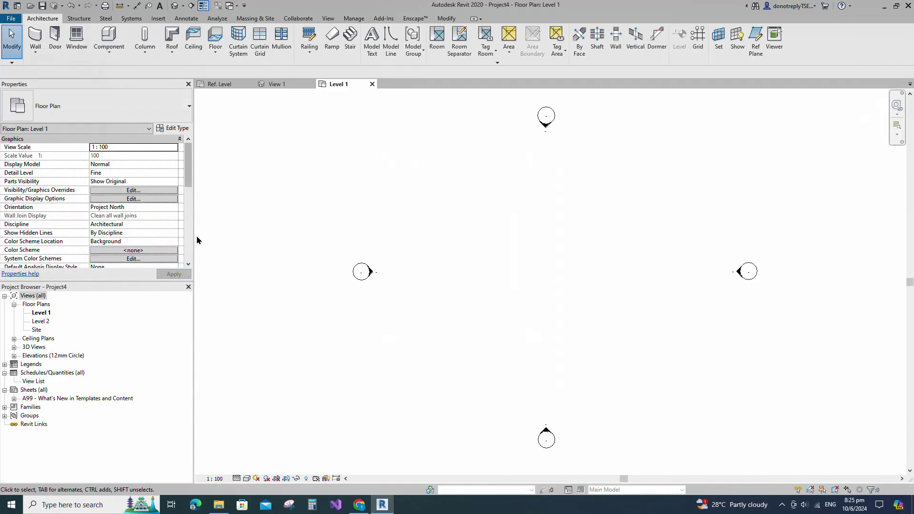
# Start an architectural wall on Level 1 using the Curtain Wall type, with its top constrained up to Level 2
pyautogui.click(36, 51)
pyautogui.click(56, 69)
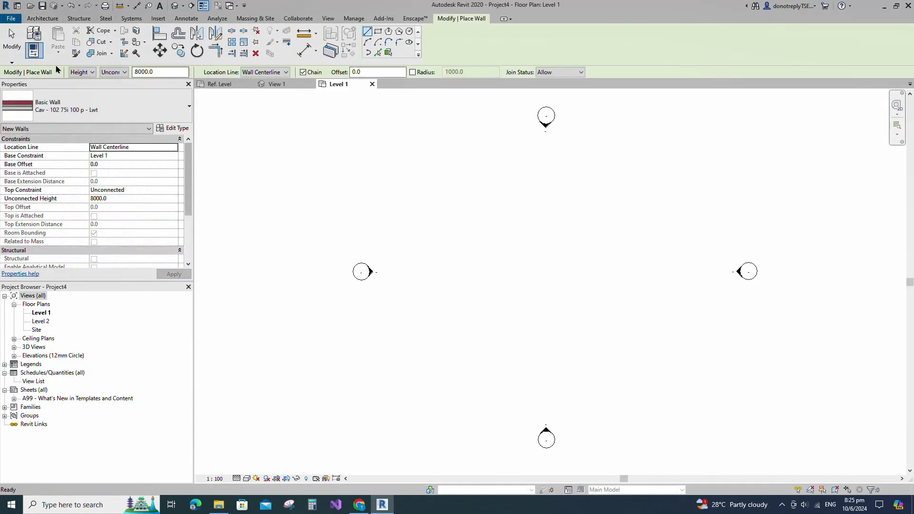
pyautogui.click(80, 104)
pyautogui.click(46, 282)
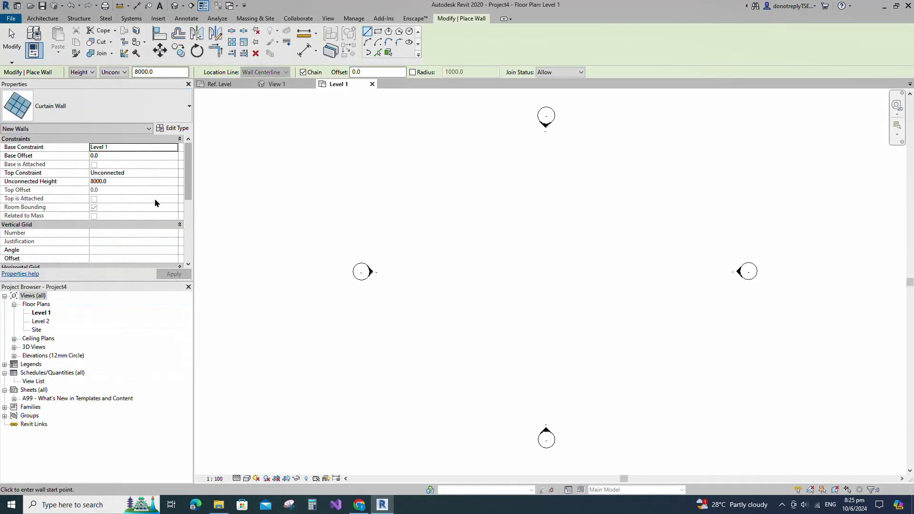
pyautogui.click(174, 172)
pyautogui.click(175, 173)
pyautogui.click(130, 196)
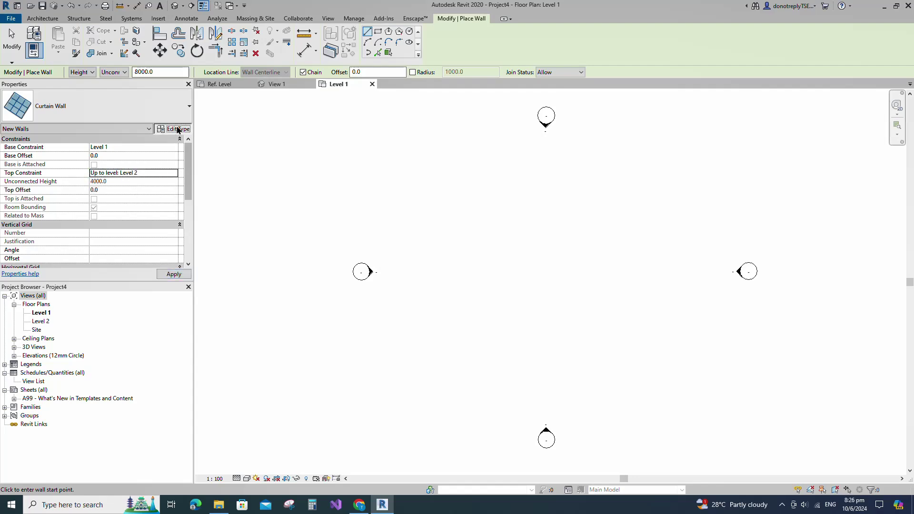
# In the Curtain Wall type properties, assign Corrugated Metal Panel as the curtain panel
pyautogui.click(177, 128)
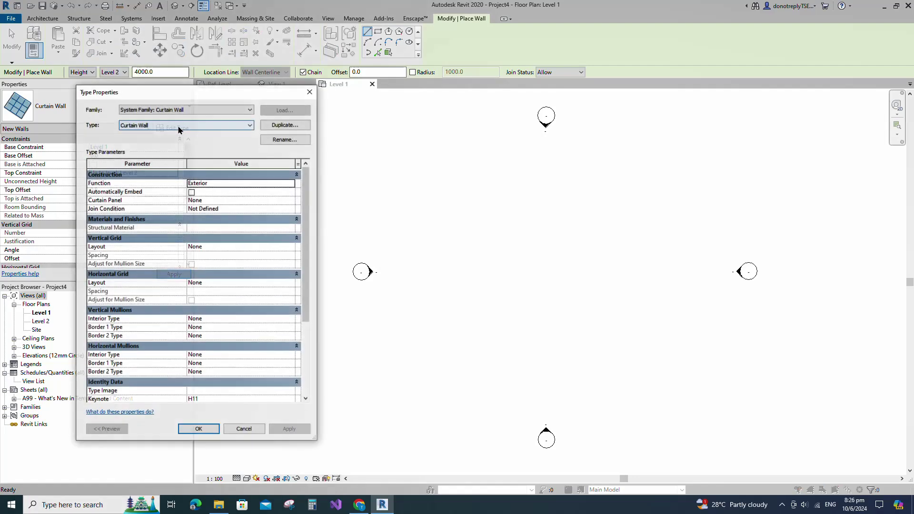
pyautogui.click(292, 200)
pyautogui.scroll(-2, 279, 230)
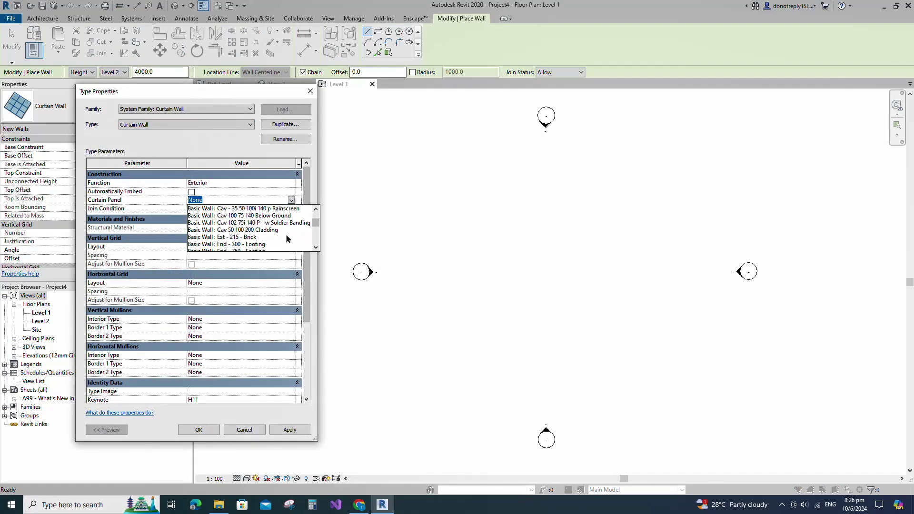
pyautogui.scroll(-5, 280, 241)
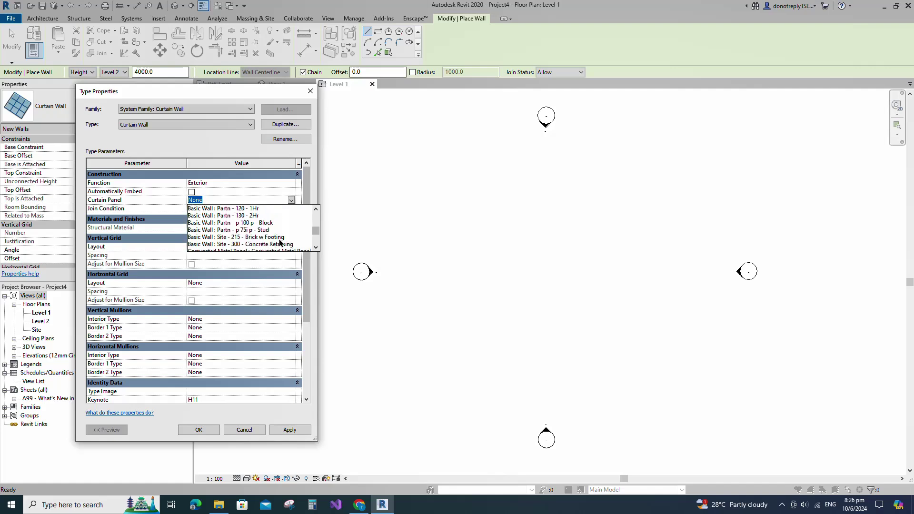
pyautogui.scroll(1, 279, 226)
pyautogui.click(279, 225)
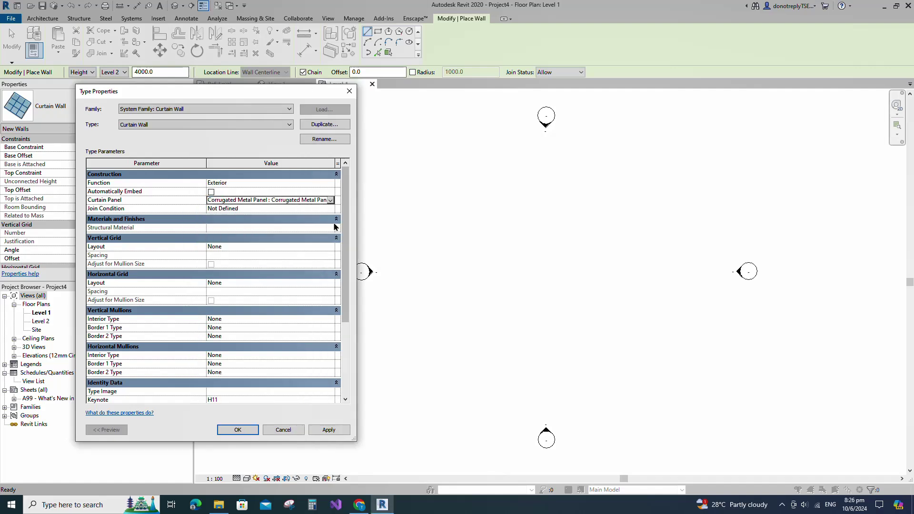
# Set the curtain wall type's vertical grid layout to Fixed Distance with 300 mm spacing and apply the type changes
pyautogui.click(328, 247)
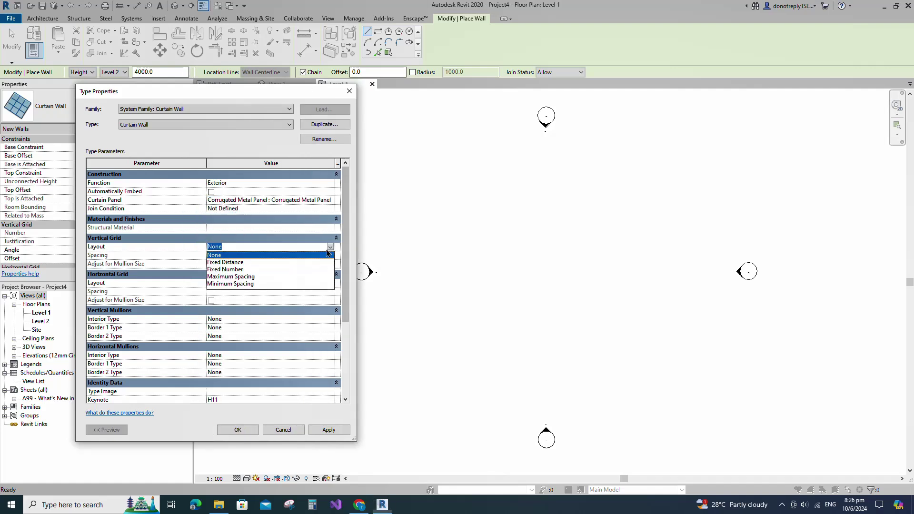
pyautogui.click(226, 263)
pyautogui.click(190, 258)
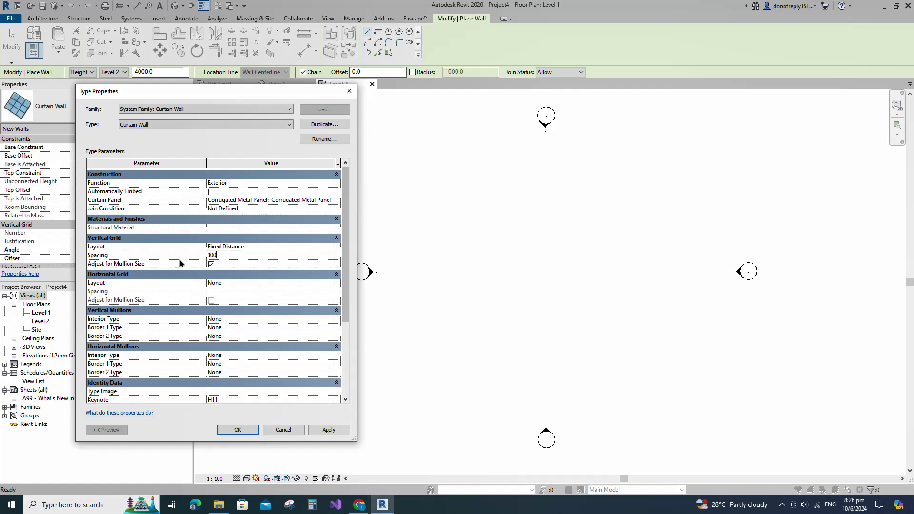
pyautogui.click(328, 430)
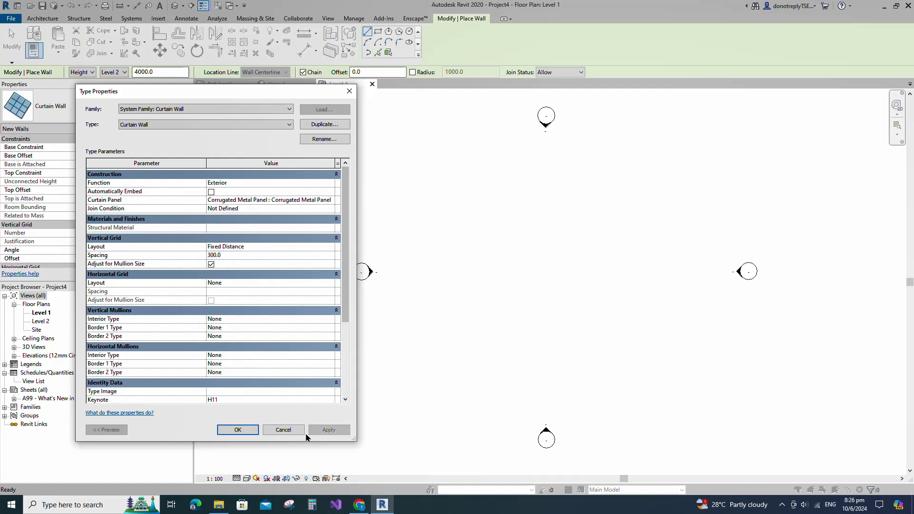
pyautogui.click(238, 431)
# Draw four connected curtain walls forming a closed rectangle between the elevation markers on the Level 1 plan
pyautogui.click(503, 325)
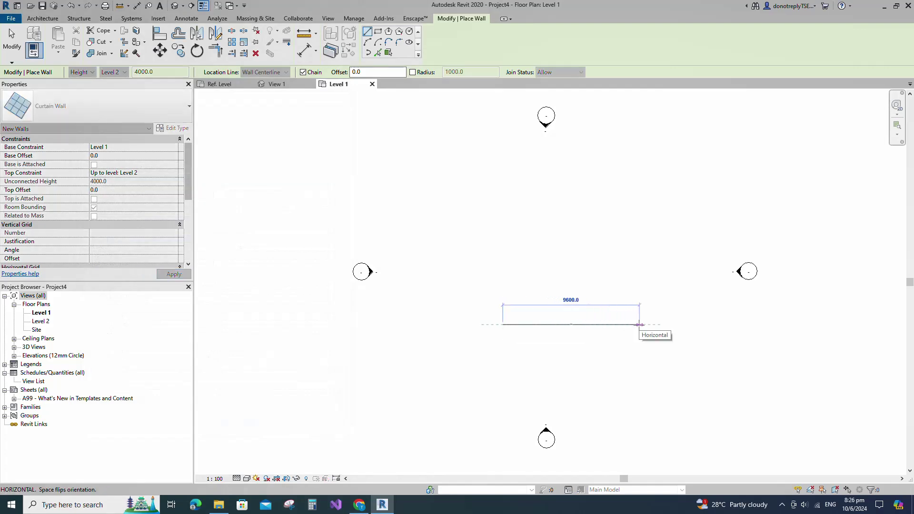
pyautogui.click(655, 325)
pyautogui.click(655, 243)
pyautogui.click(503, 244)
pyautogui.click(503, 325)
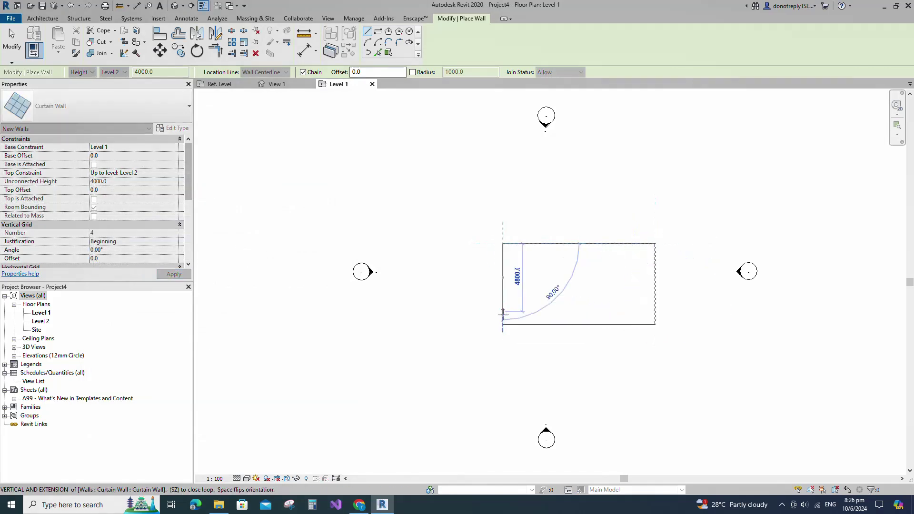
pyautogui.press('Escape')
# Open the default 3D view, set its detail level to Fine, change its visual style and view the corrugated walls at an angle
pyautogui.click(175, 6)
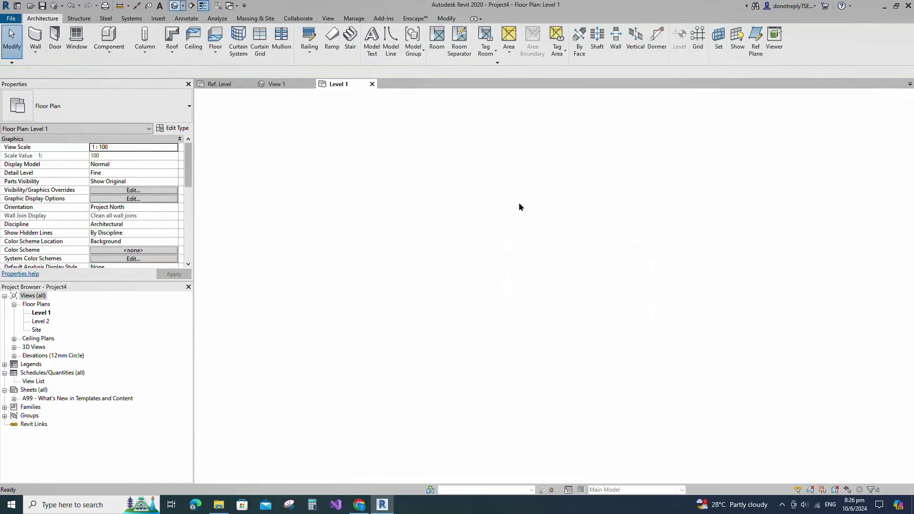
pyautogui.keyDown('shift'); pyautogui.moveTo(793, 391); pyautogui.dragTo(588, 403, button='middle'); pyautogui.keyUp('shift')
pyautogui.scroll(5, 589, 403)
pyautogui.click(236, 479)
pyautogui.click(253, 472)
pyautogui.click(247, 479)
pyautogui.click(263, 444)
pyautogui.scroll(-2, 543, 401)
pyautogui.moveTo(553, 410)
pyautogui.keyDown('shift'); pyautogui.mouseDown(button='middle')
pyautogui.moveTo(624, 419)
pyautogui.moveTo(589, 400)
pyautogui.mouseUp(button='middle'); pyautogui.keyUp('shift')
pyautogui.scroll(-2, 581, 371)
pyautogui.moveTo(693, 348)
pyautogui.keyDown('shift'); pyautogui.mouseDown(button='middle')
pyautogui.moveTo(680, 287)
pyautogui.moveTo(712, 388)
pyautogui.mouseUp(button='middle'); pyautogui.keyUp('shift')
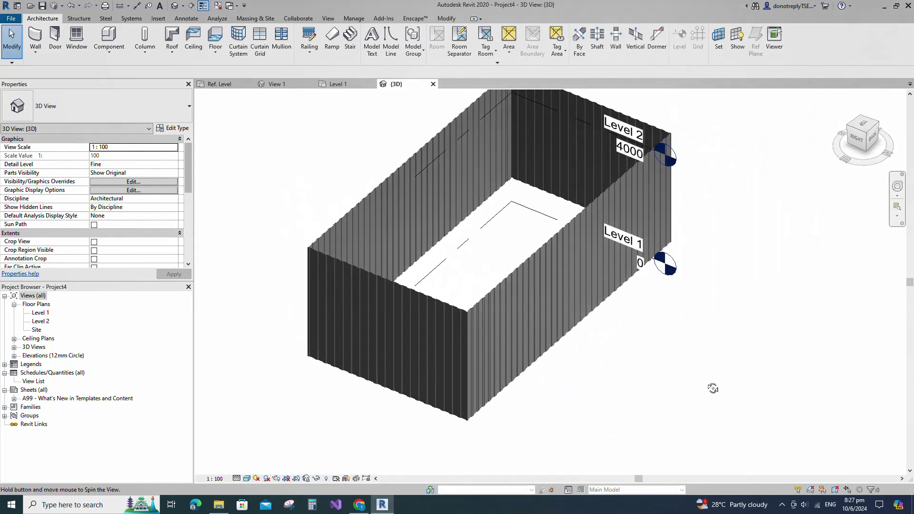
pyautogui.scroll(-2, 698, 384)
pyautogui.scroll(4, 650, 362)
# Select a single corrugated panel in the long wall and set its type's Pitch Width to 100 mm and Depth to 50 mm
pyautogui.click(504, 420)
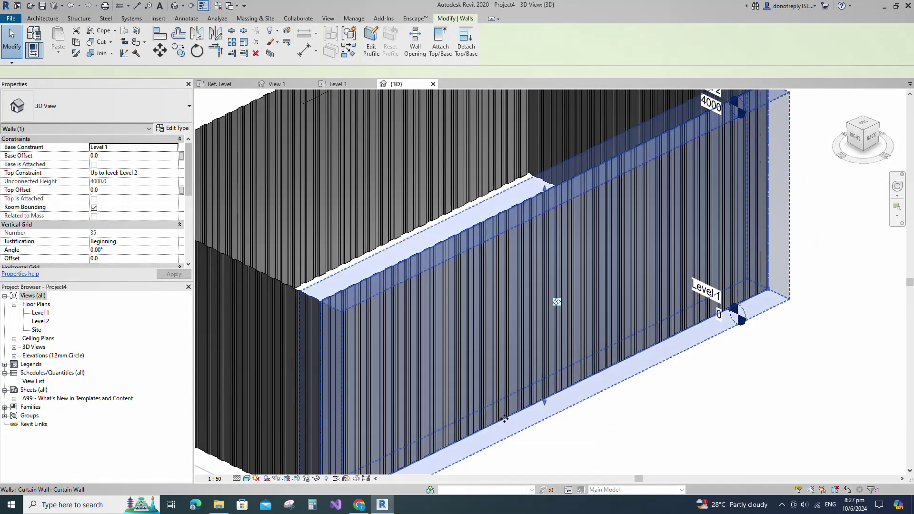
pyautogui.click(504, 419)
pyautogui.scroll(-3, 504, 422)
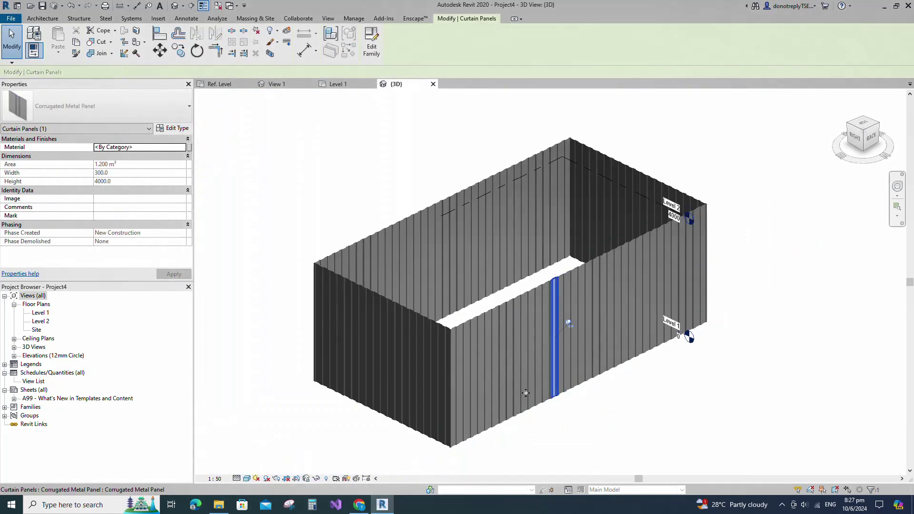
pyautogui.keyDown('shift'); pyautogui.moveTo(553, 343); pyautogui.dragTo(353, 251, button='middle'); pyautogui.keyUp('shift')
pyautogui.click(176, 128)
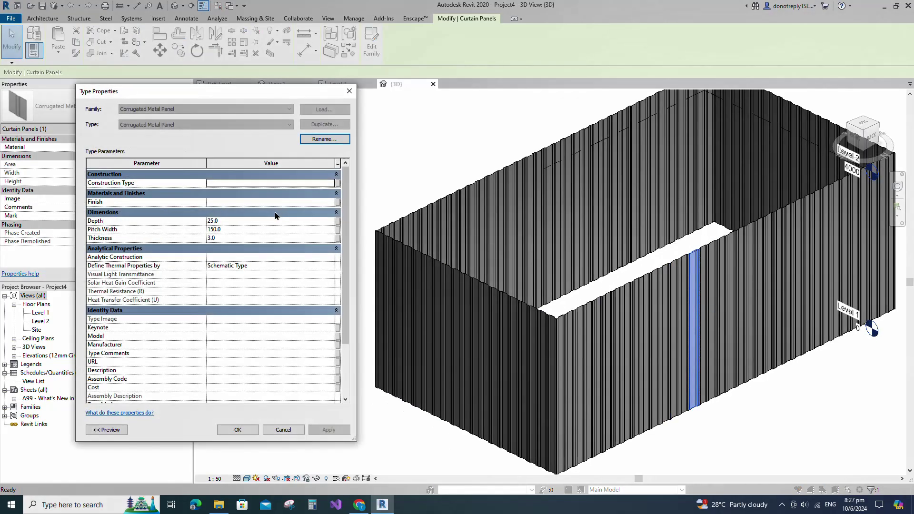
pyautogui.click(216, 230)
pyautogui.write('1')
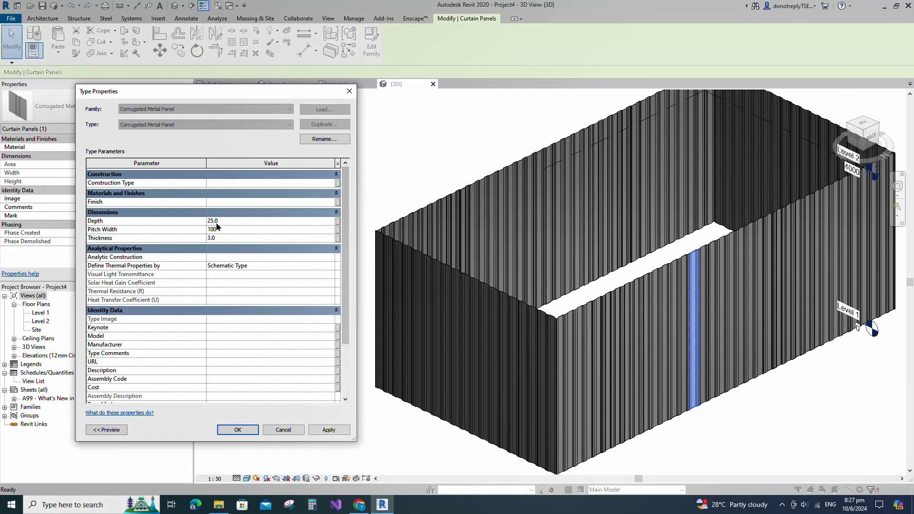
pyautogui.click(329, 430)
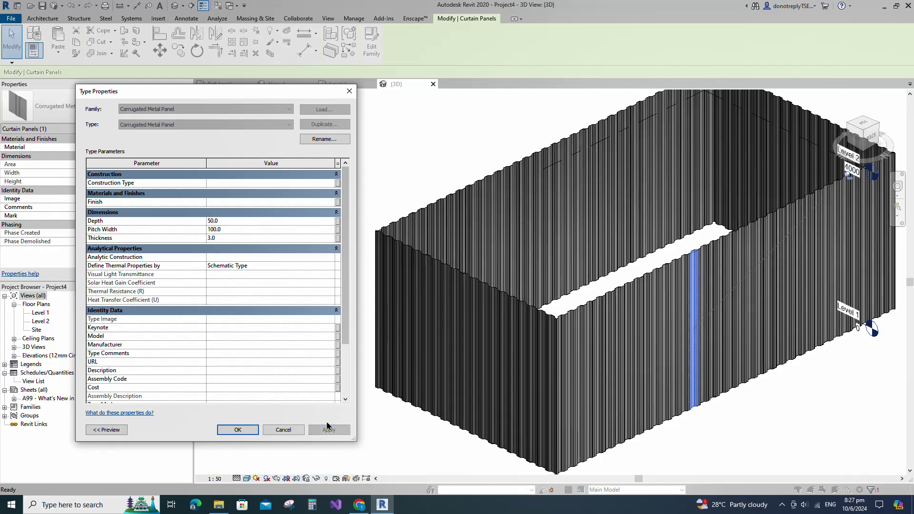
pyautogui.click(238, 431)
pyautogui.scroll(3, 804, 444)
pyautogui.scroll(-5, 696, 217)
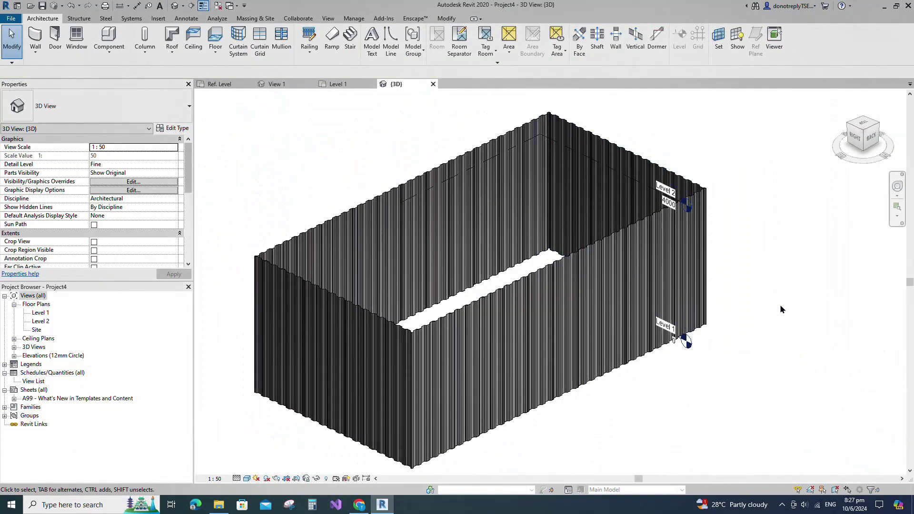
pyautogui.scroll(-1, 781, 309)
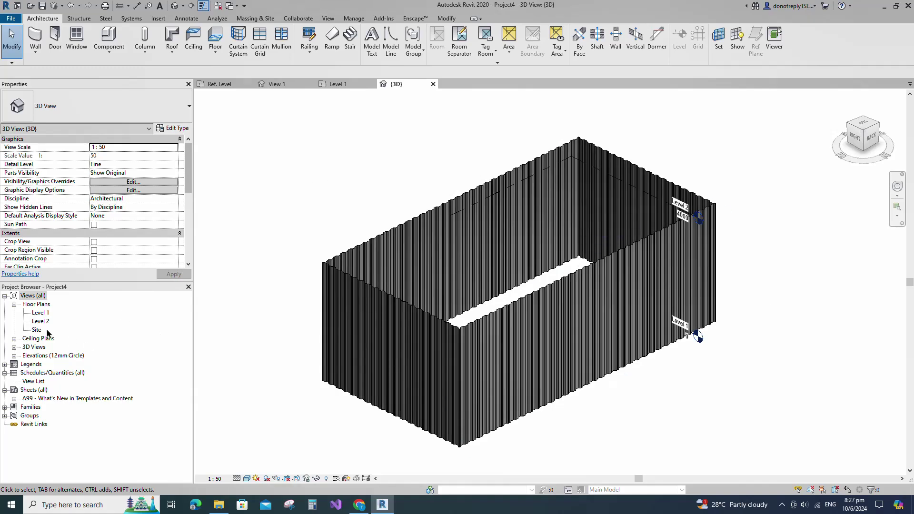
# Open the Level 2 floor plan and start a roof by footprint using the Sloped Glazing type
pyautogui.doubleClick(43, 321)
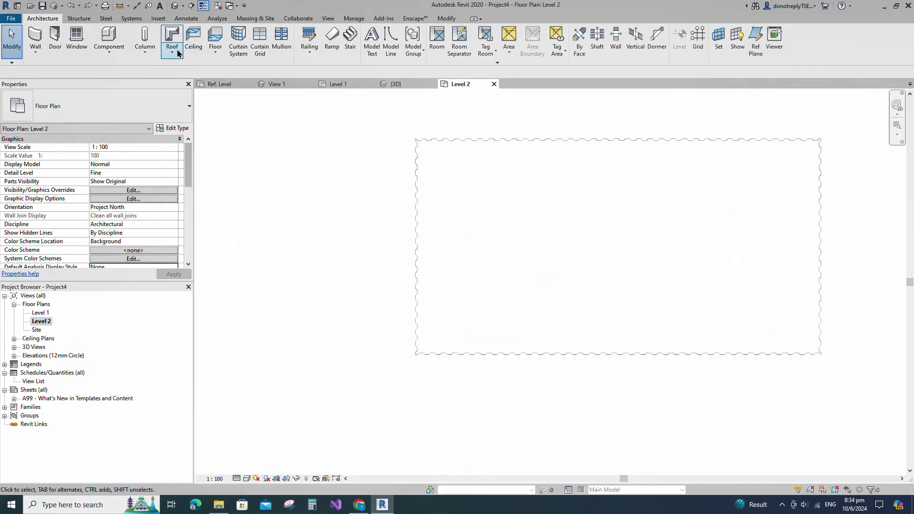
pyautogui.click(172, 50)
pyautogui.click(191, 68)
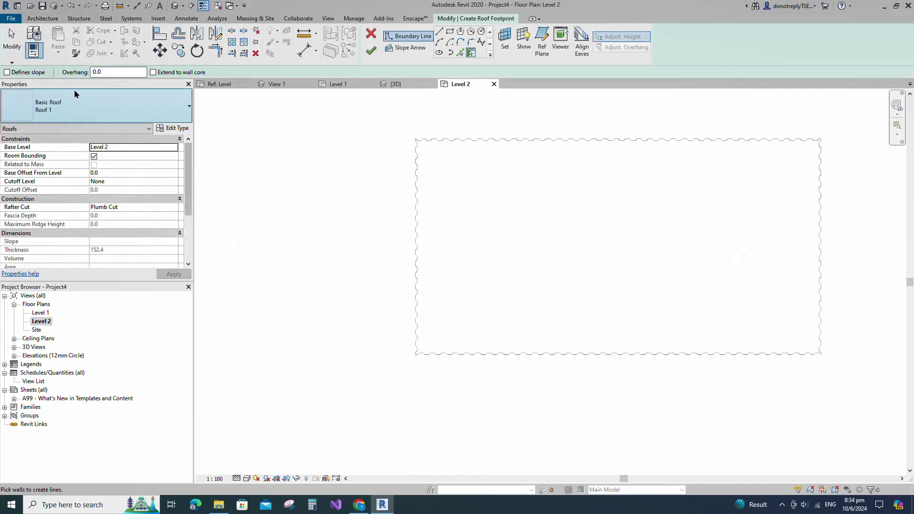
pyautogui.click(109, 106)
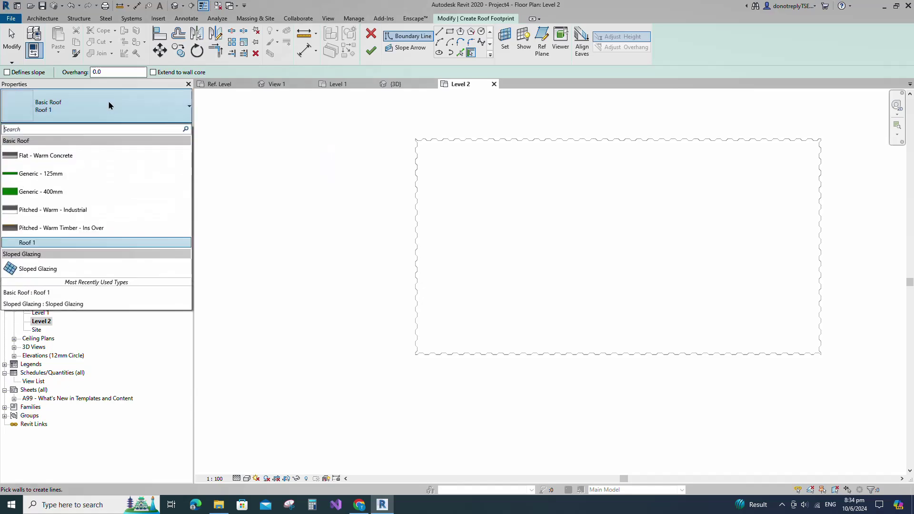
pyautogui.click(43, 269)
# Set the Sloped Glazing type's curtain panel to Corrugated Metal Panel and its Grid 1 layout to Fixed Distance, and apply the changes
pyautogui.click(175, 129)
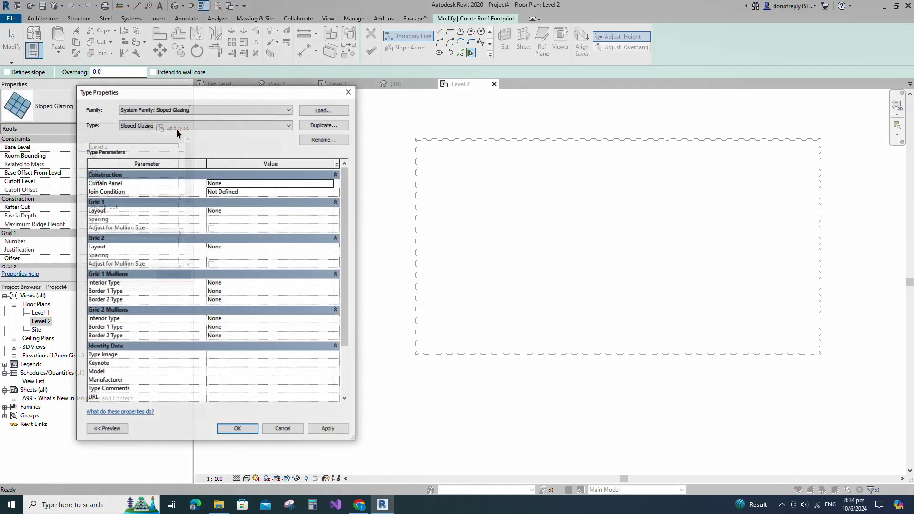
pyautogui.click(331, 184)
pyautogui.click(277, 199)
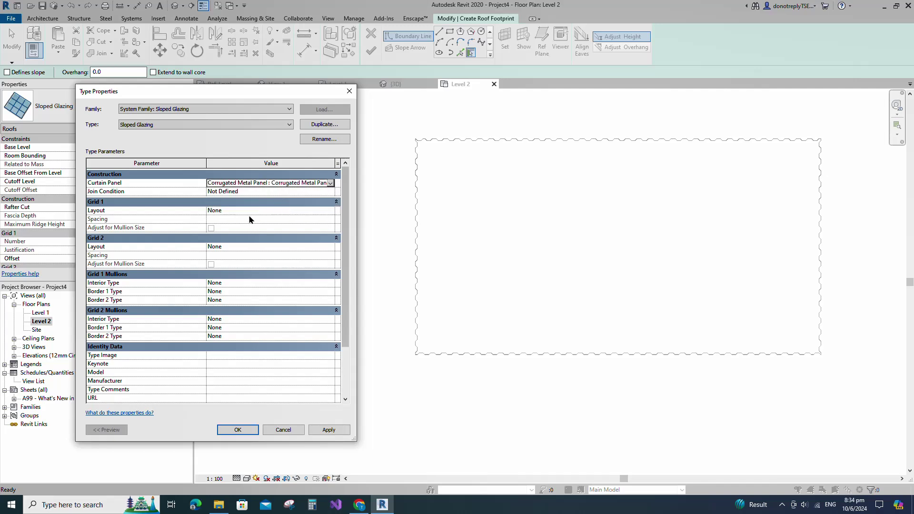
pyautogui.click(330, 212)
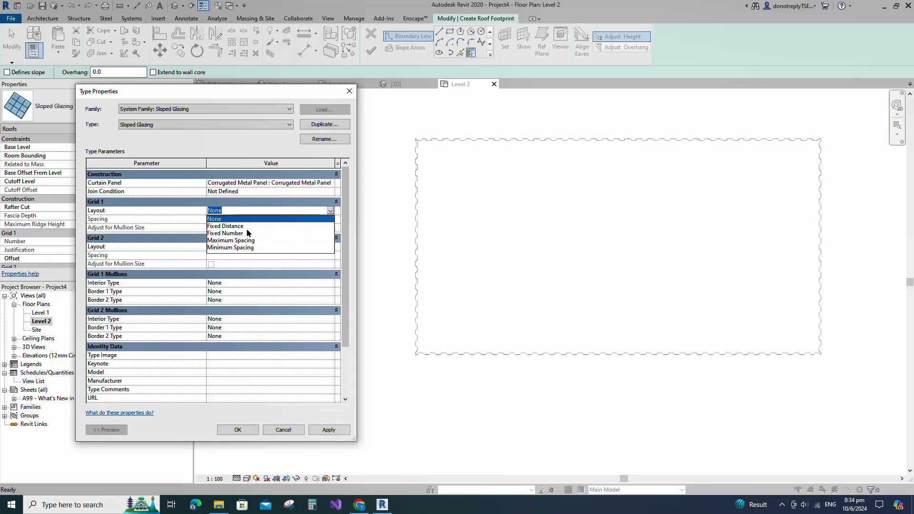
pyautogui.click(233, 226)
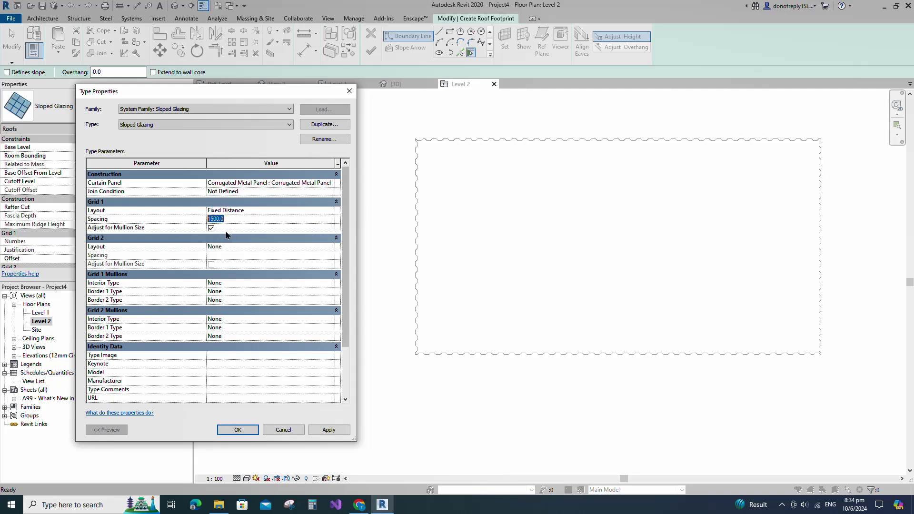
pyautogui.click(330, 431)
pyautogui.click(283, 429)
# Set the roof's base offset to 200 mm and finish it with a rectangular footprint of about 10700 by 5700 mm around the walls
pyautogui.click(69, 173)
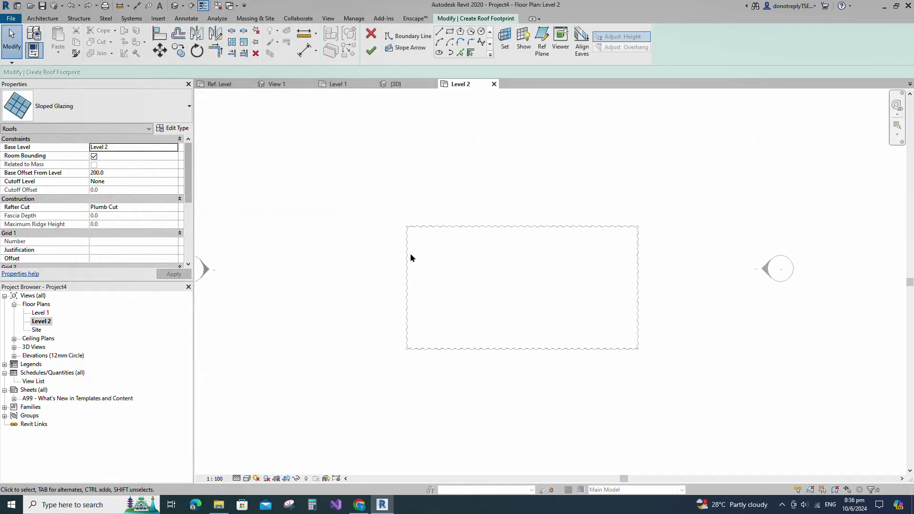
pyautogui.click(450, 31)
pyautogui.scroll(3, 425, 247)
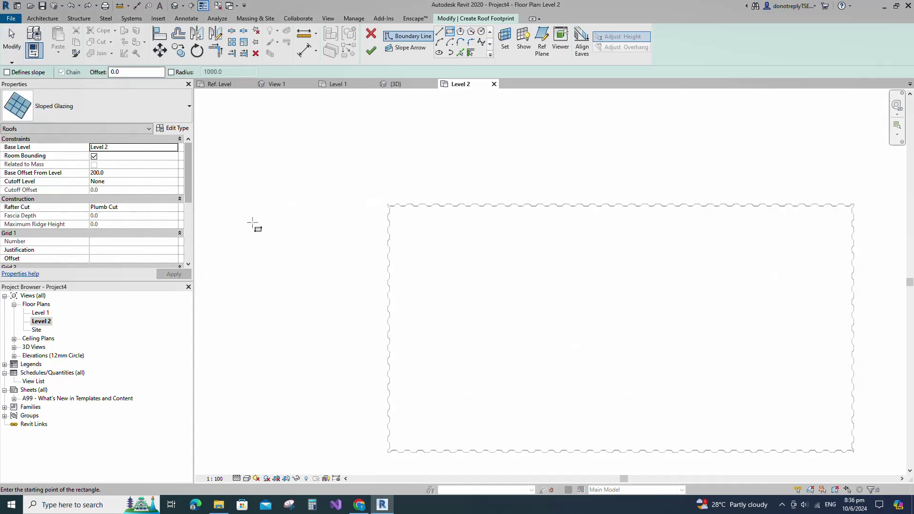
pyautogui.click(410, 219)
pyautogui.click(762, 407)
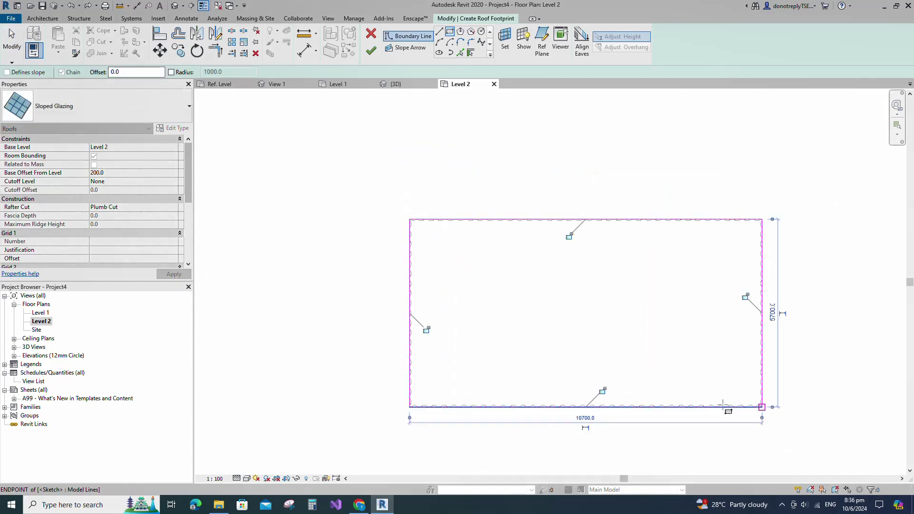
pyautogui.click(371, 50)
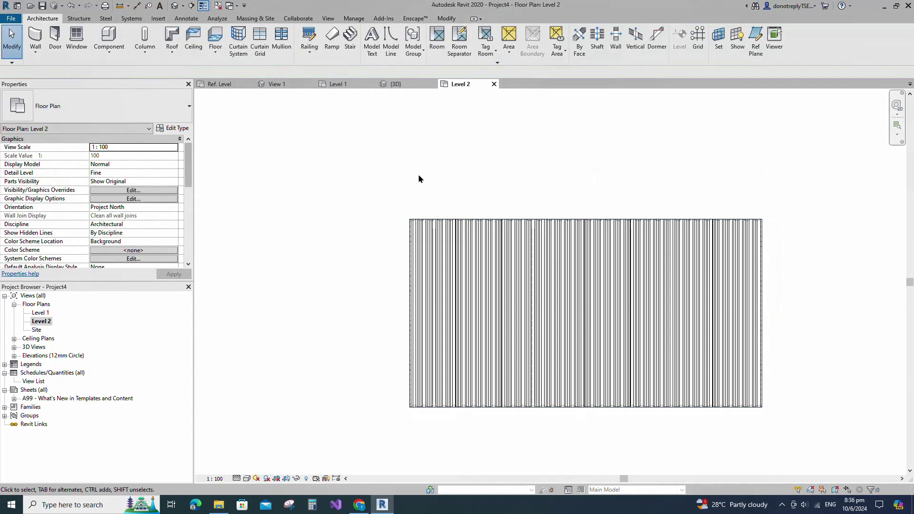
# Switch to the 3D view and examine the corrugated roof and walls from the front-left side, up close and as a whole
pyautogui.click(396, 84)
pyautogui.keyDown('shift'); pyautogui.moveTo(748, 385); pyautogui.dragTo(363, 409, button='middle'); pyautogui.keyUp('shift')
pyautogui.scroll(4, 363, 409)
pyautogui.scroll(-4, 466, 305)
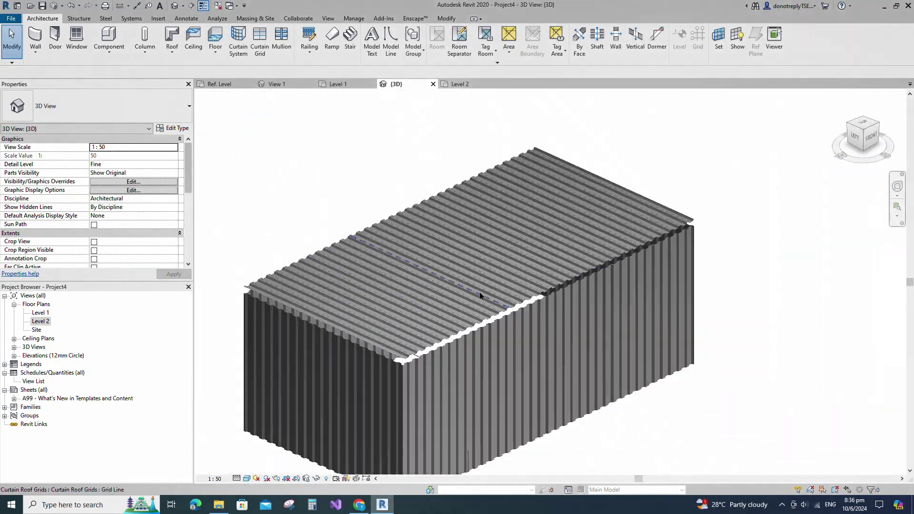
pyautogui.scroll(3, 763, 337)
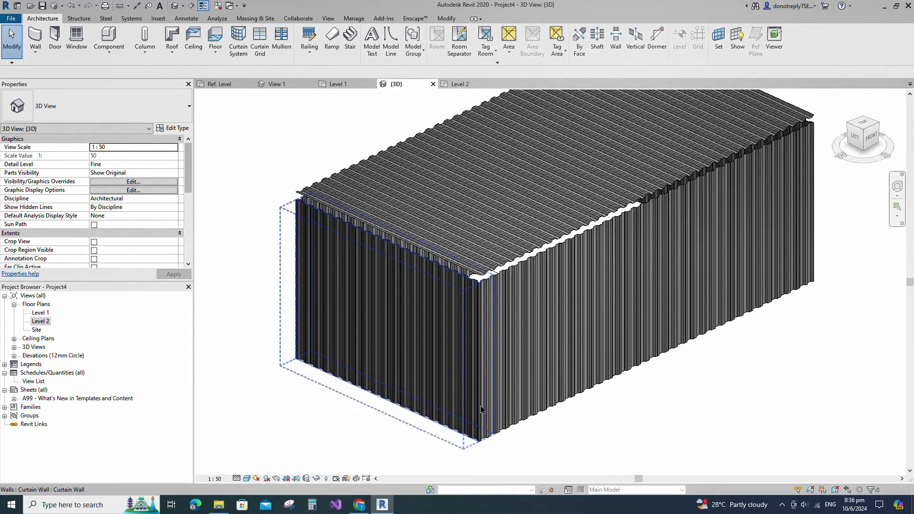
pyautogui.scroll(-2, 333, 428)
pyautogui.scroll(-1, 333, 427)
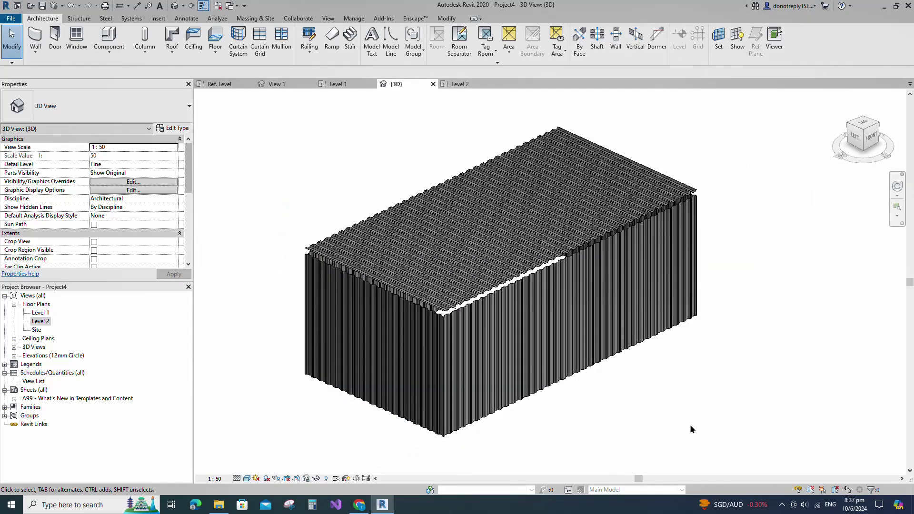